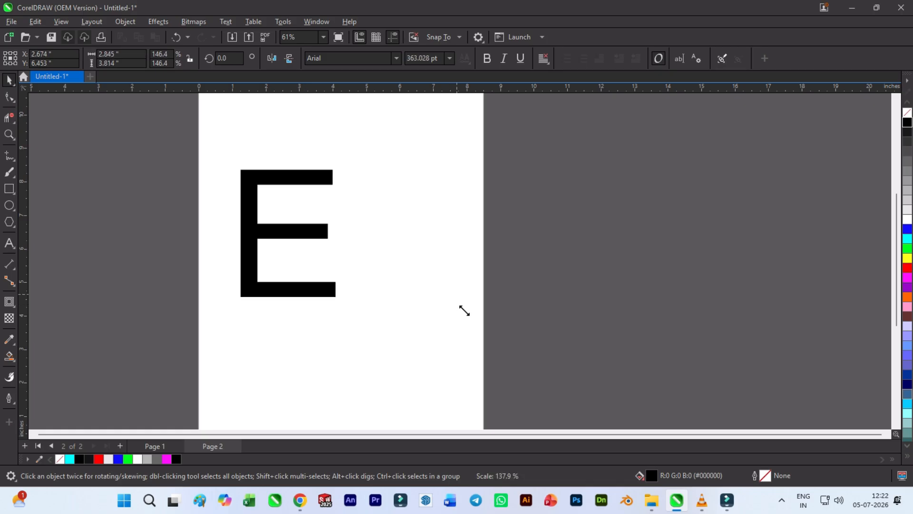
- Enlarge the letter E to about 589 pt and change its font to Amerton Outline
left_click(355, 277)
double_click(358, 269)
left_click_drag(357, 269, 374, 258)
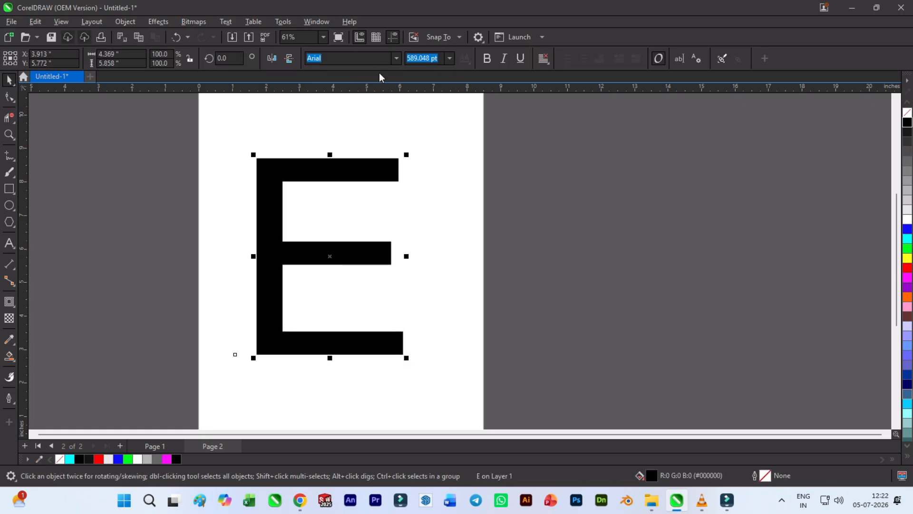
left_click(395, 58)
left_click(394, 95)
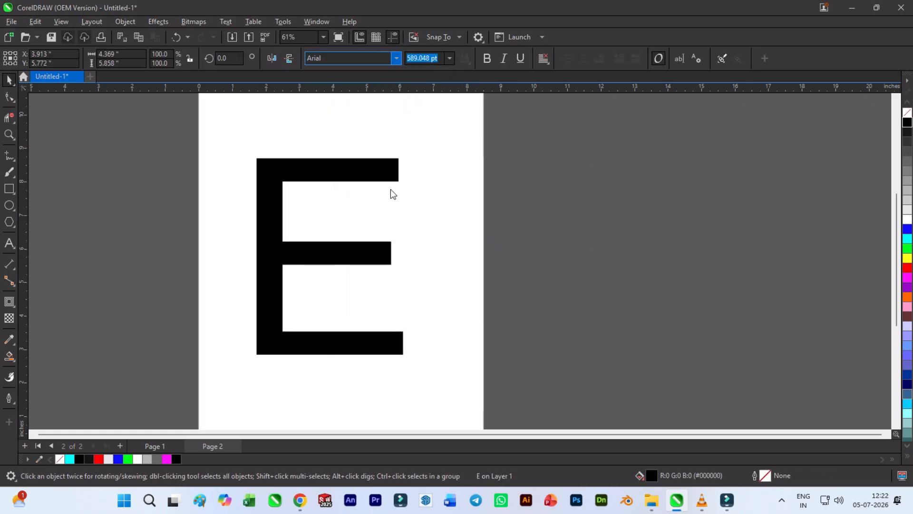
- Duplicate the outlined E, retype the copy as L, and position it overlapping the E, offset slightly down and to the right
left_click_drag(319, 262, 418, 248)
right_click(418, 249)
double_click(438, 245)
key("BackSpace")
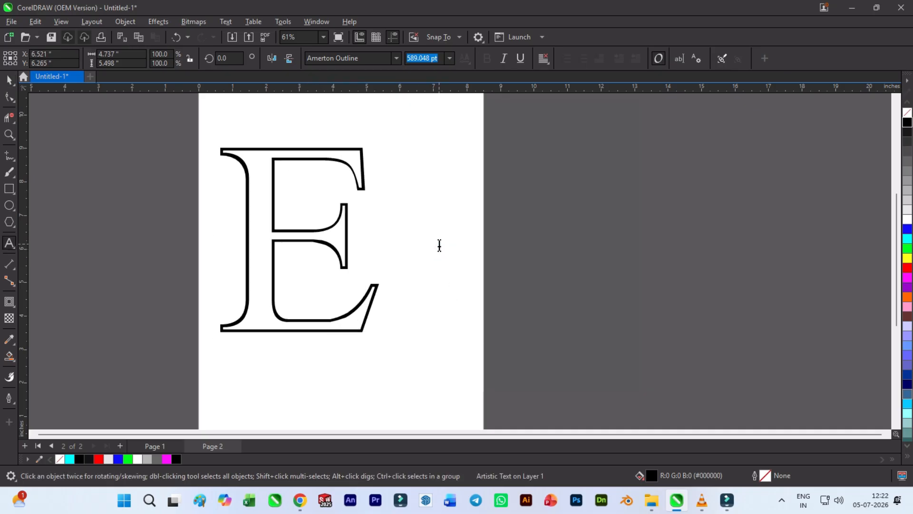
type("L")
left_click_drag(400, 329, 315, 354)
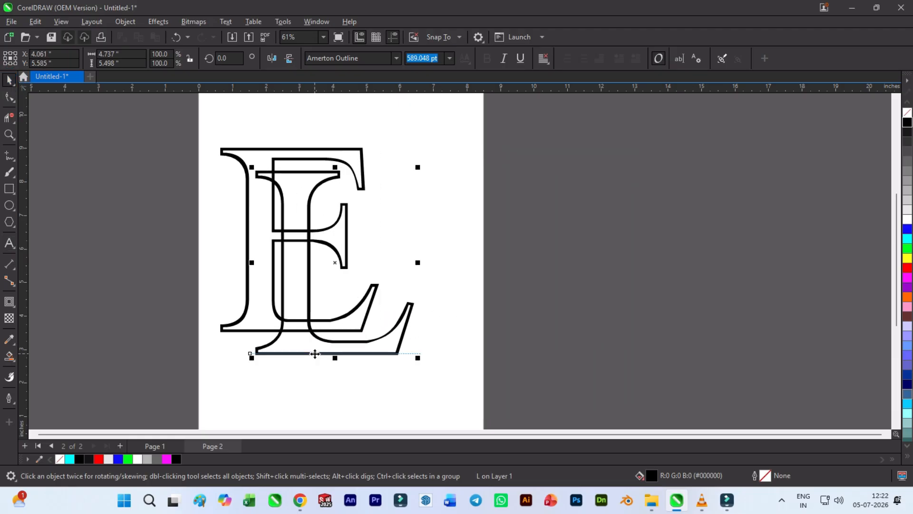
- Try to convert the letter L to curves and raise its upper nodes
left_click(10, 100)
right_click(299, 206)
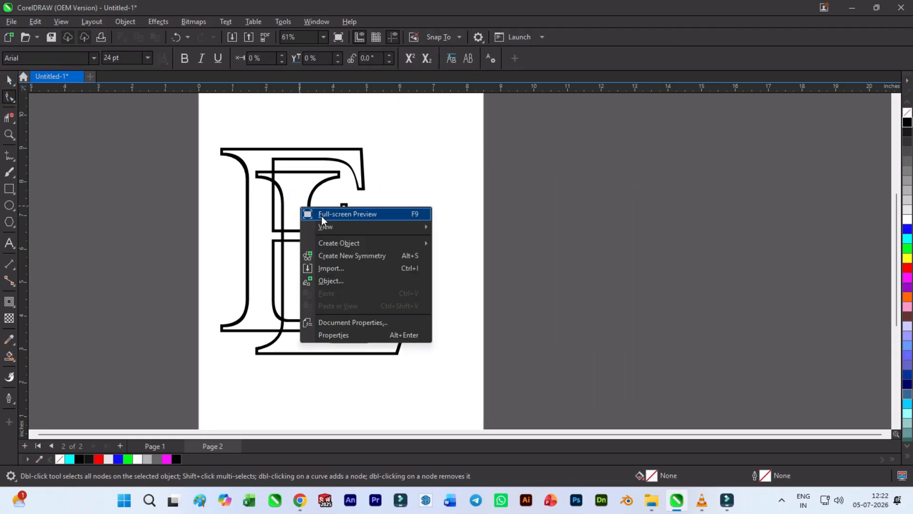
left_click(9, 79)
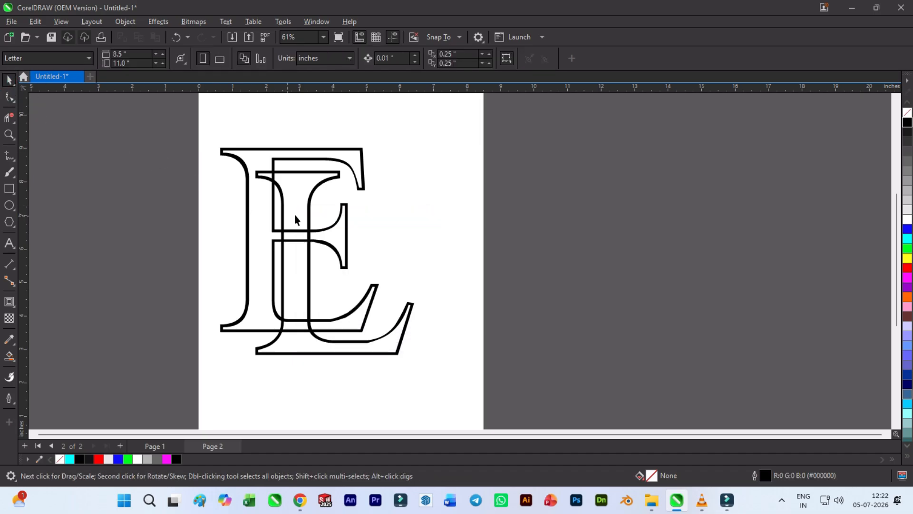
right_click(311, 207)
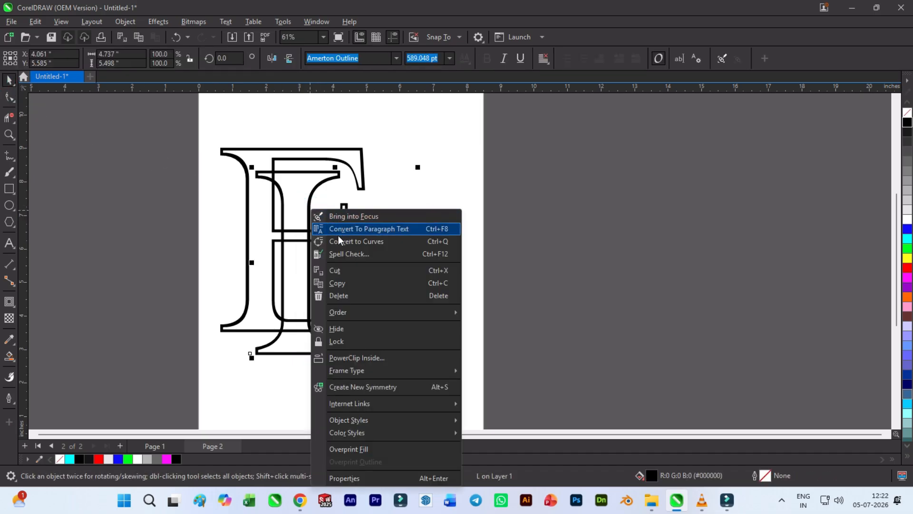
left_click(341, 240)
left_click(9, 98)
left_click_drag(136, 126, 295, 224)
key("Up")
key("Up")
key("Up")
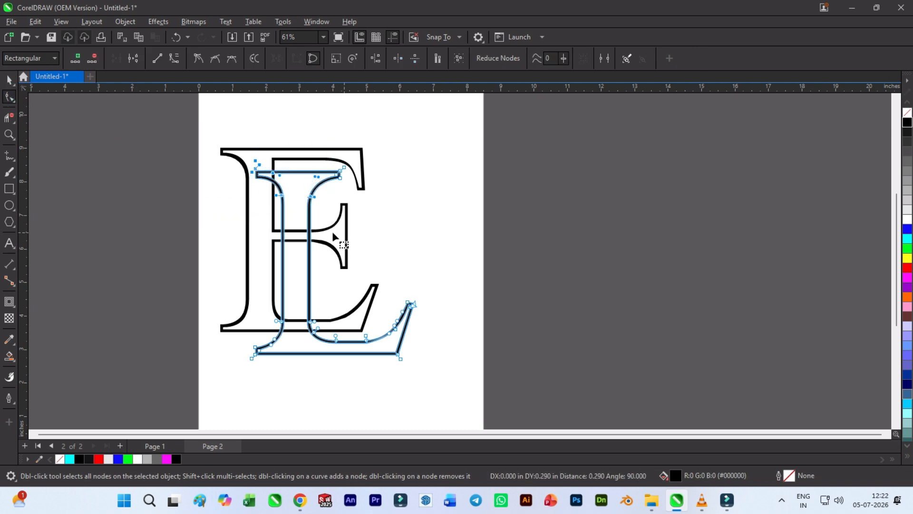
key("ctrl+z")
key("ctrl+z")
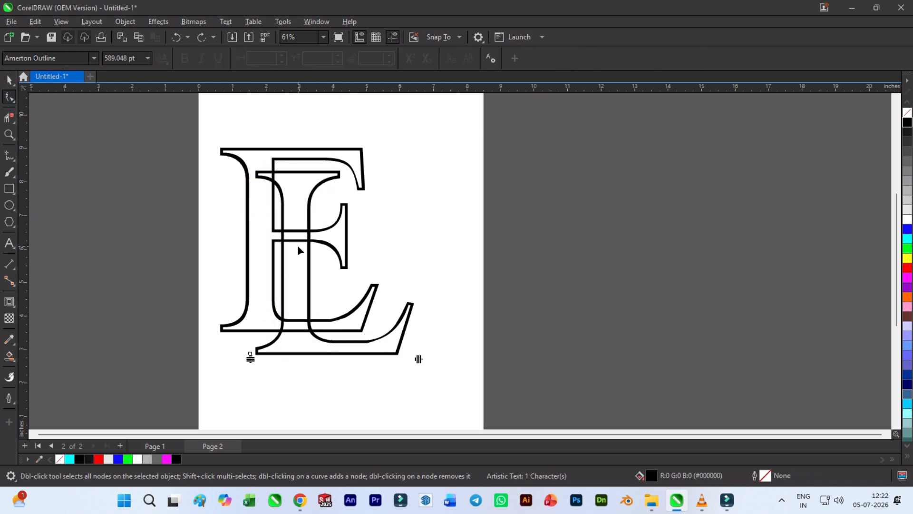
- Convert the letter L from text to curves
right_click(294, 248)
left_click(6, 82)
right_click(275, 177)
left_click(272, 183)
right_click(280, 186)
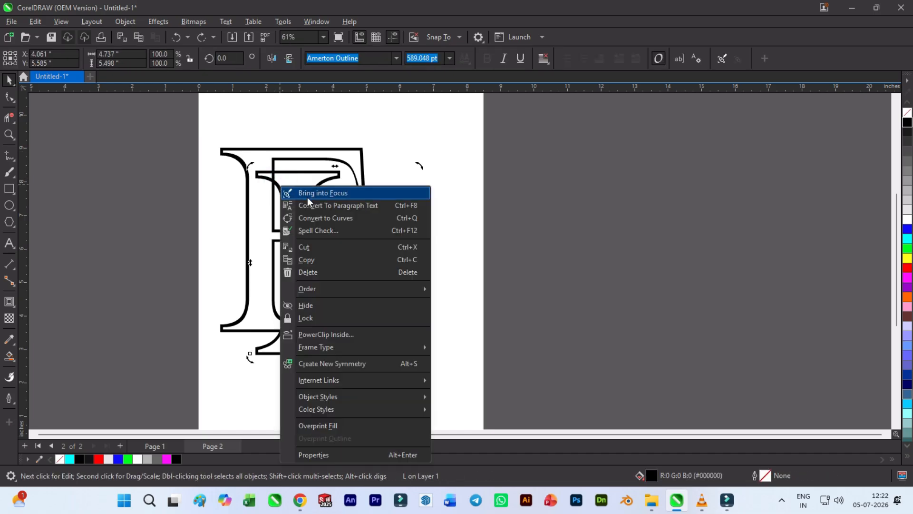
left_click(306, 218)
key("Escape")
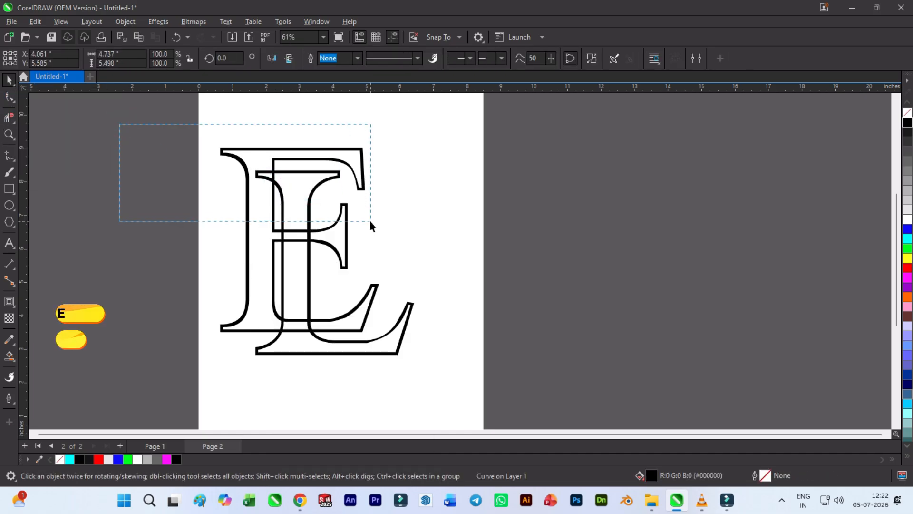
- Stretch the L's stem upward by moving its upper serif nodes about 1.2 inches up, past the E
left_click(10, 97)
left_click(265, 178)
left_click_drag(169, 112, 355, 214)
key("Up")
key("Up")
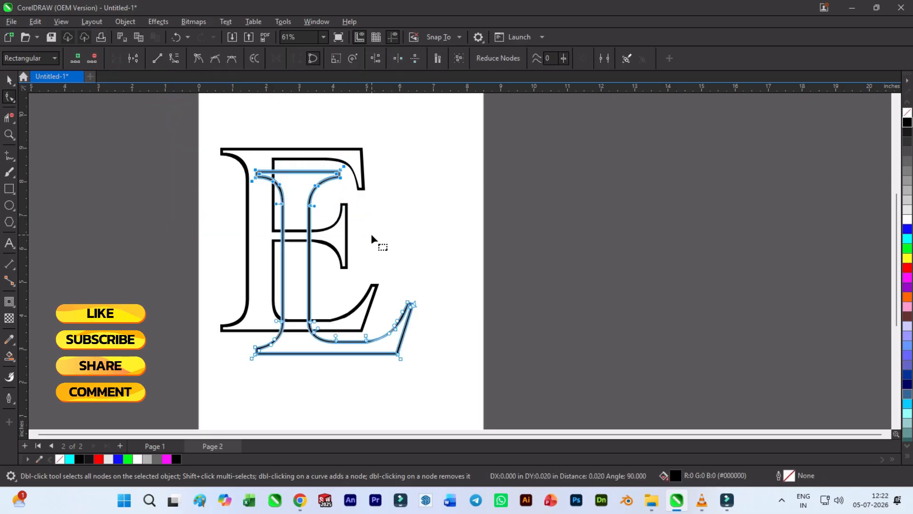
key("Up")
key("Up")
key("Up")
key("Up")
key("Up")
key("Up")
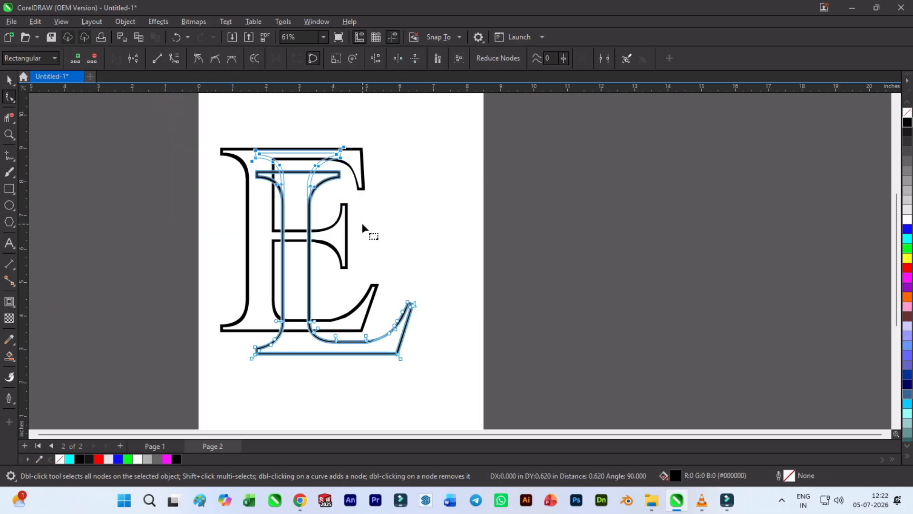
key("Up")
key("Up")
key("Up")
key("Up")
key("Up")
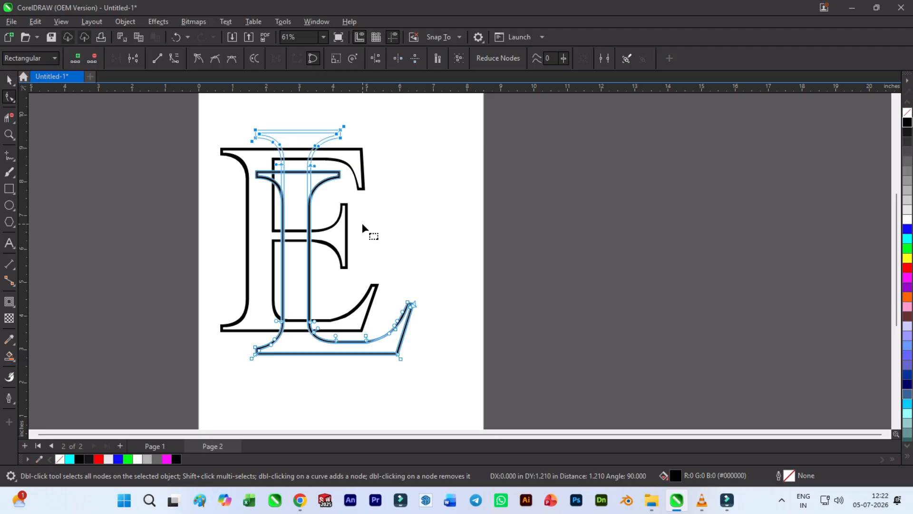
left_click(390, 220)
- Place copies of the outlined L and the outlined E to the right of the original monogram
left_click(9, 80)
left_click(114, 204)
left_click(365, 345)
left_click_drag(332, 251, 539, 251)
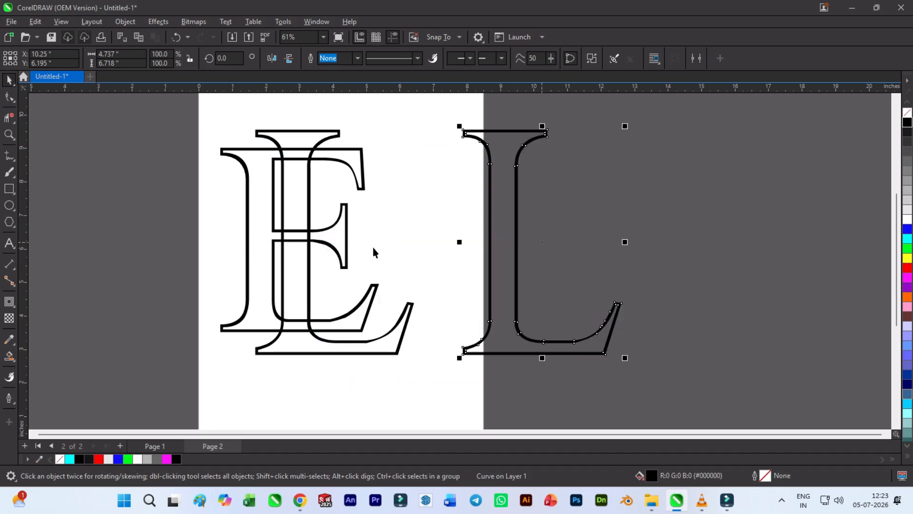
left_click(347, 247)
left_click_drag(347, 248, 655, 233)
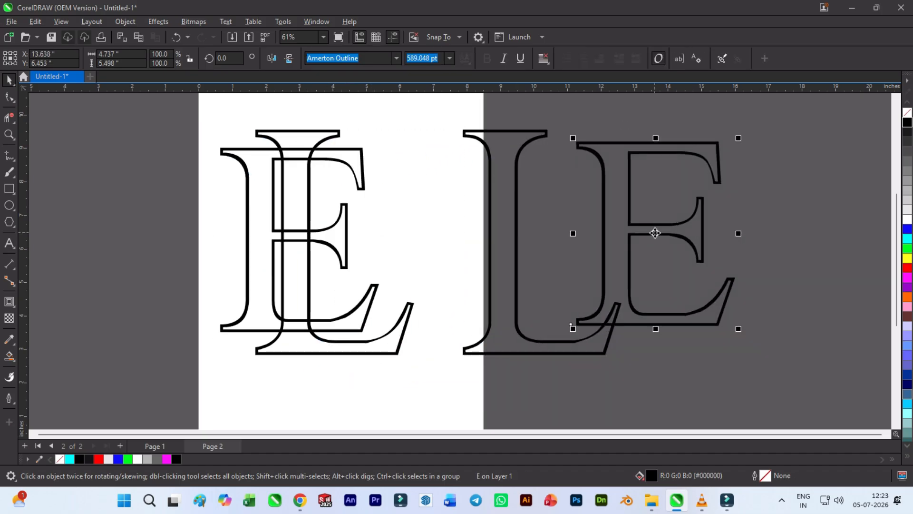
- Try to fill the interior of the L copy with black using Smart Fill
left_click(9, 355)
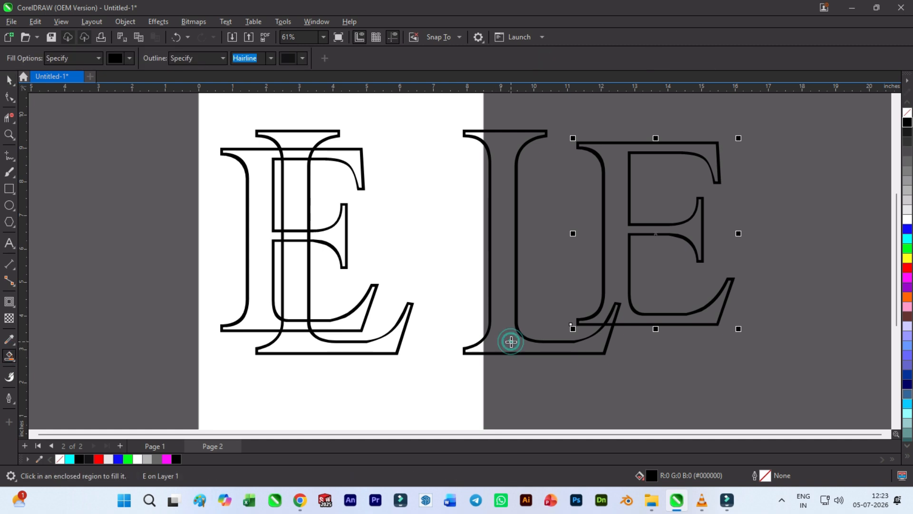
left_click(510, 340)
left_click(624, 305)
key("ctrl+z")
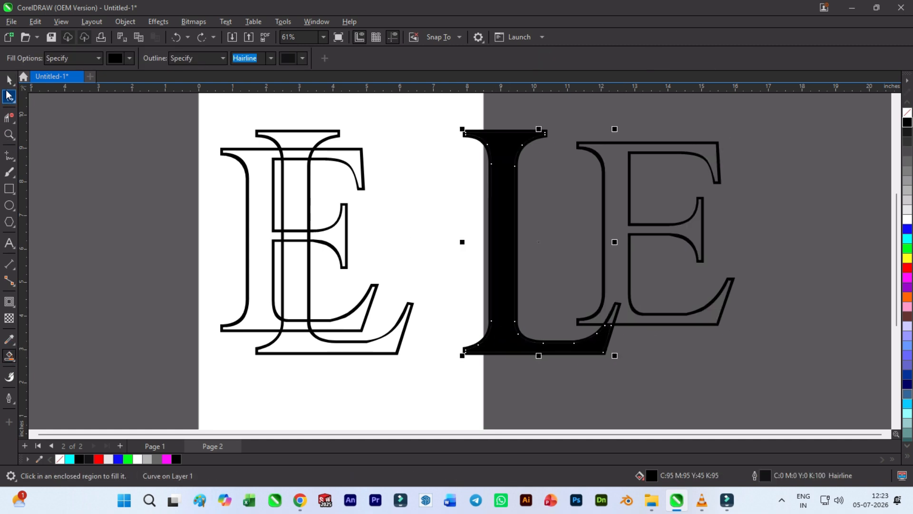
- Move the E copy clear of the L copy and fill its interior black with Smart Fill
key("space")
left_click_drag(602, 250, 662, 228)
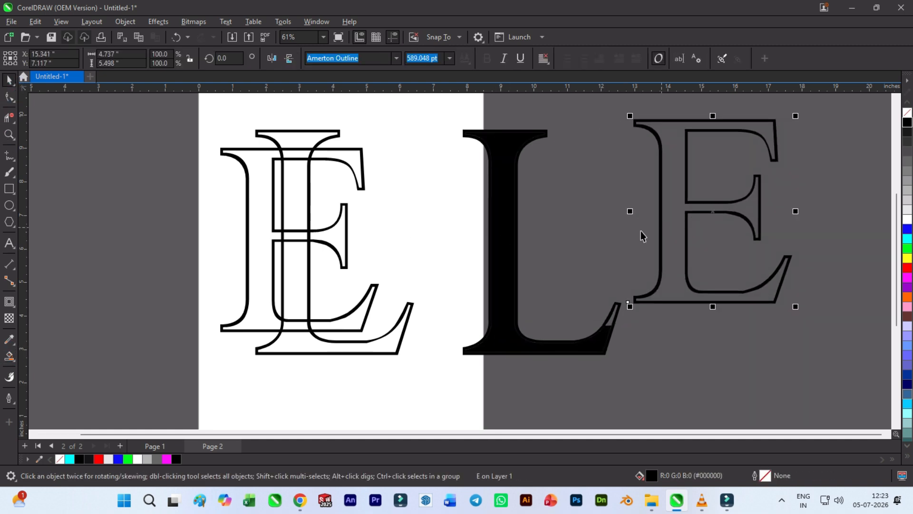
left_click(5, 356)
left_click(670, 290)
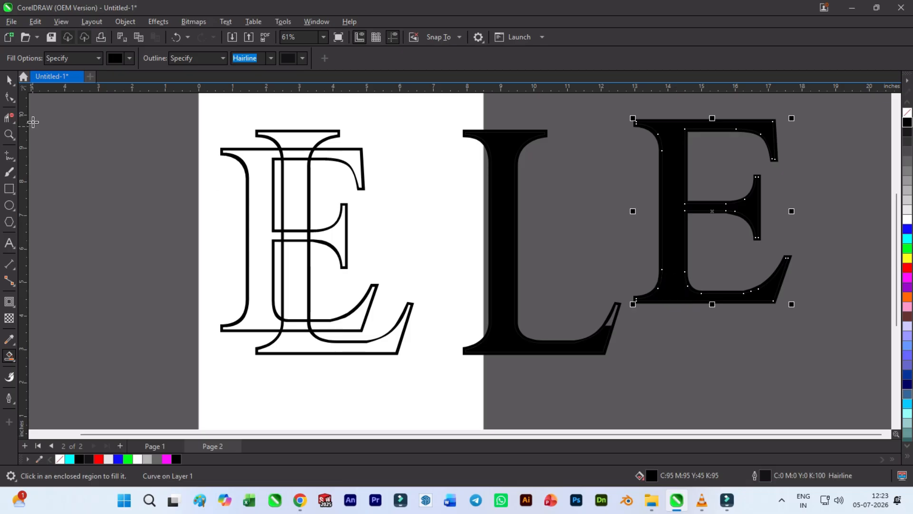
- Delete the L copy's incomplete fill shape and create a new black one with Smart Fill
left_click(14, 84)
left_click(514, 342)
key("Delete")
left_click(495, 347)
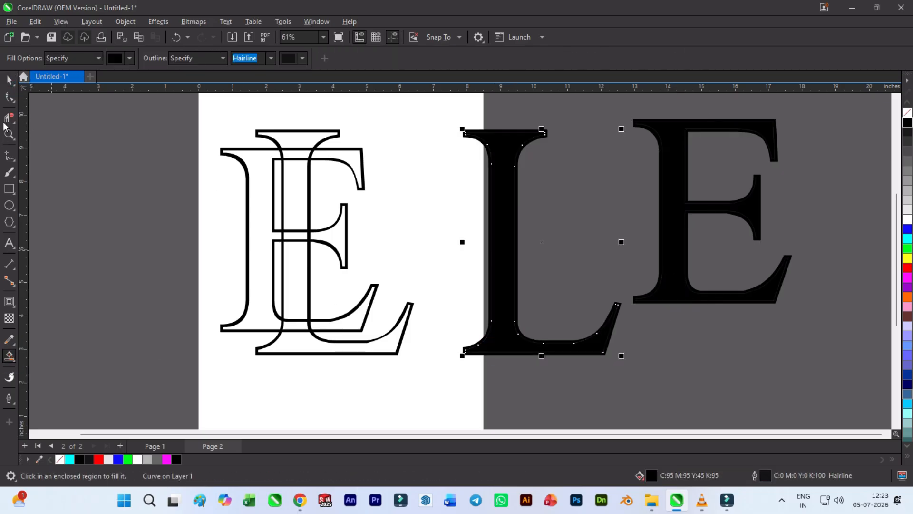
- Move the solid black L and E shapes off their copied outlines
left_click(9, 85)
left_click(428, 347)
left_click_drag(505, 347, 550, 304)
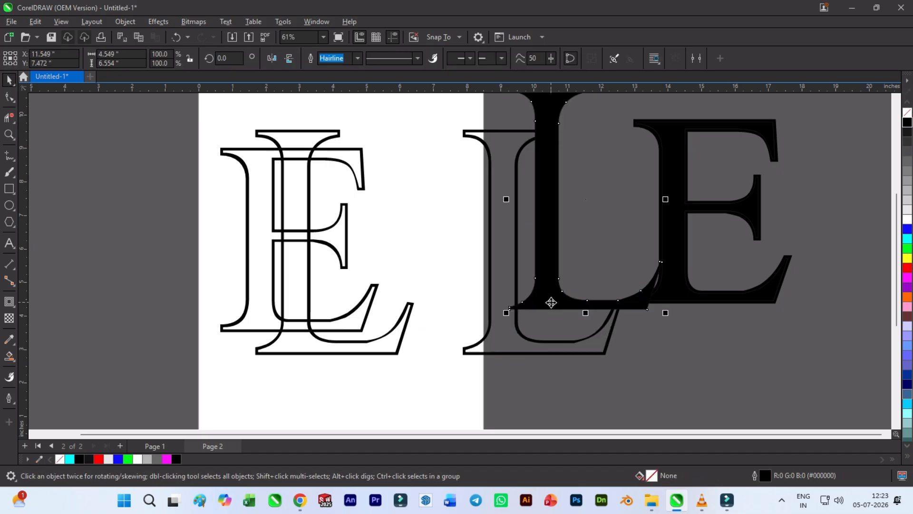
left_click_drag(680, 293, 668, 255)
- Delete the leftover outline copies of the E and the L beside the page
left_click(683, 298)
left_click(664, 302)
key("Delete")
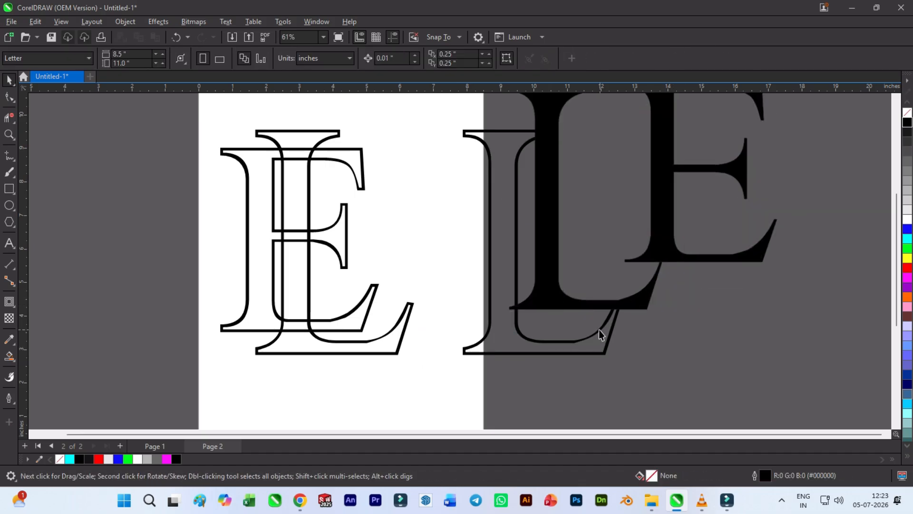
left_click(567, 343)
key("Delete")
- Move the solid L and solid E onto their matching outlined letters on the page
left_click(594, 302)
left_click_drag(649, 316, 395, 352)
left_click(729, 257)
left_click_drag(762, 261, 359, 331)
- Delete the original E and L outlines around the solid letters on the page
scroll(361, 333, "up", 5)
left_click(401, 313)
scroll(391, 313, "down", 2)
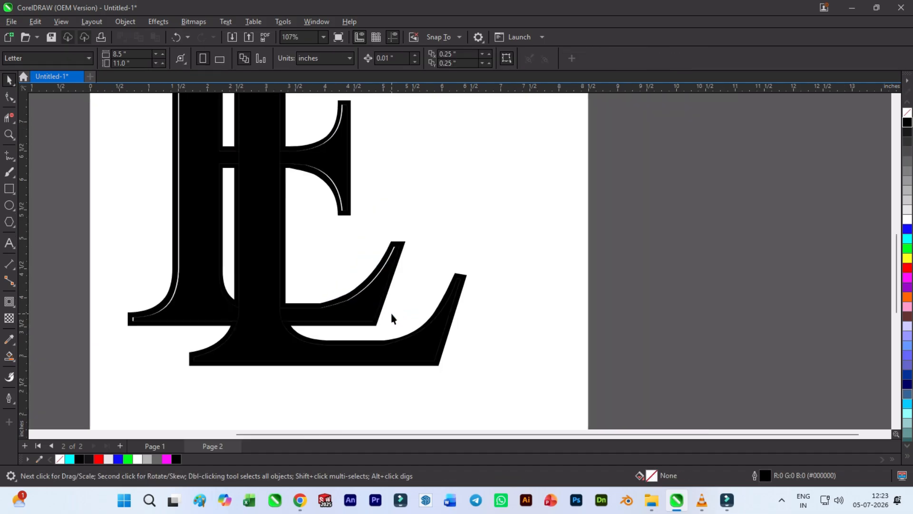
scroll(391, 314, "down", 2)
scroll(281, 302, "up", 2)
left_click(257, 302)
key("Delete")
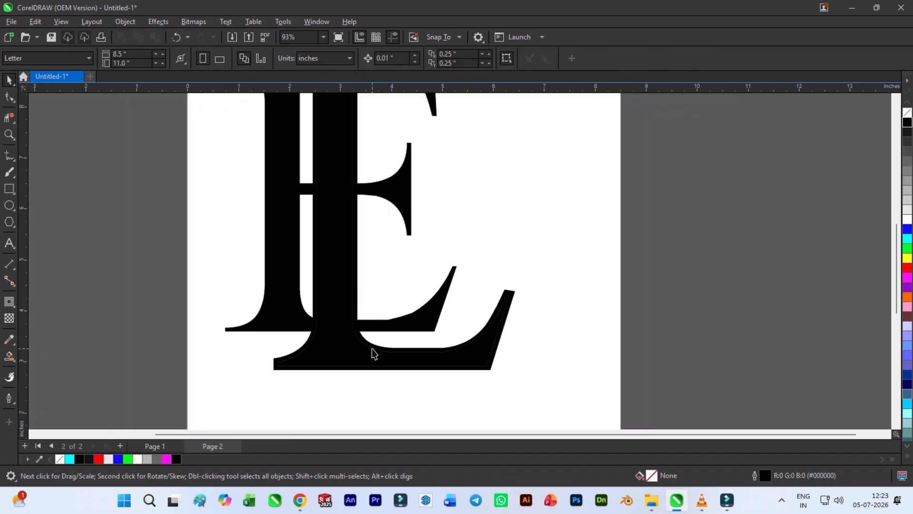
left_click(377, 347)
left_click(375, 350)
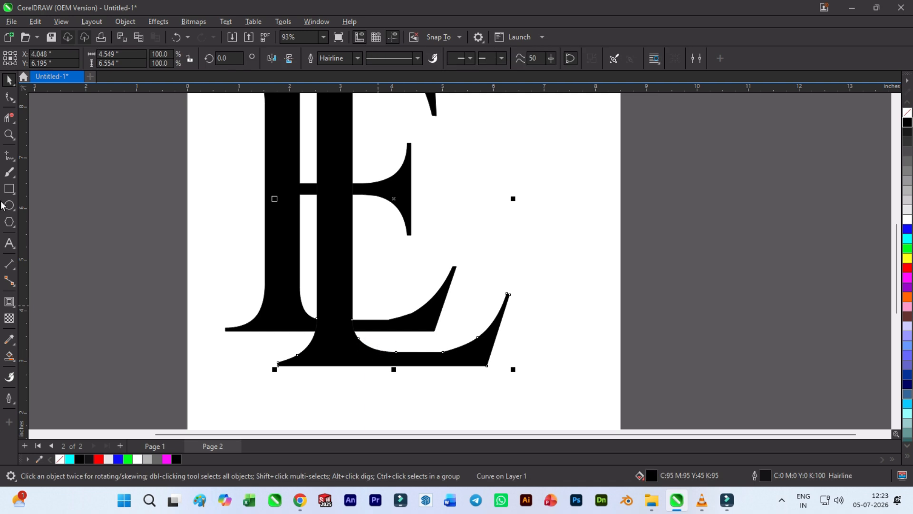
- Set the solid L's outline width to 3.0 mm
left_click(9, 96)
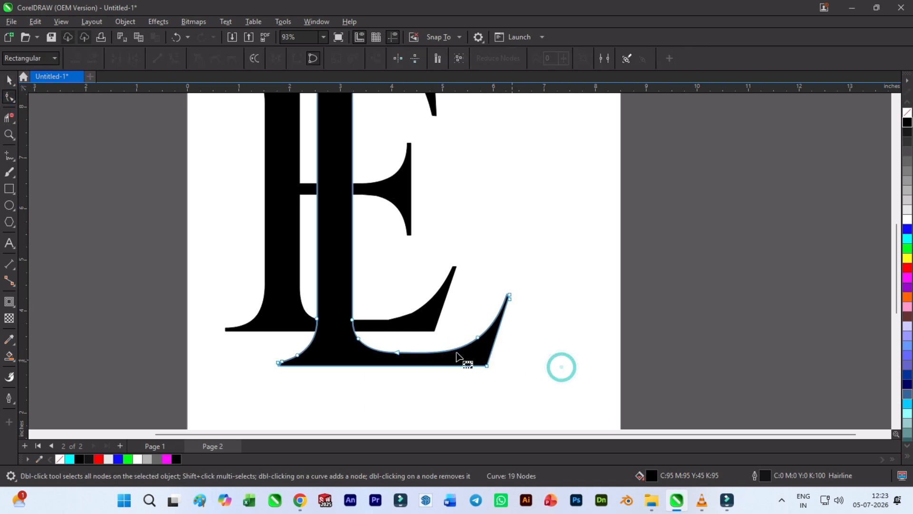
left_click(7, 80)
scroll(335, 367, "down", 3)
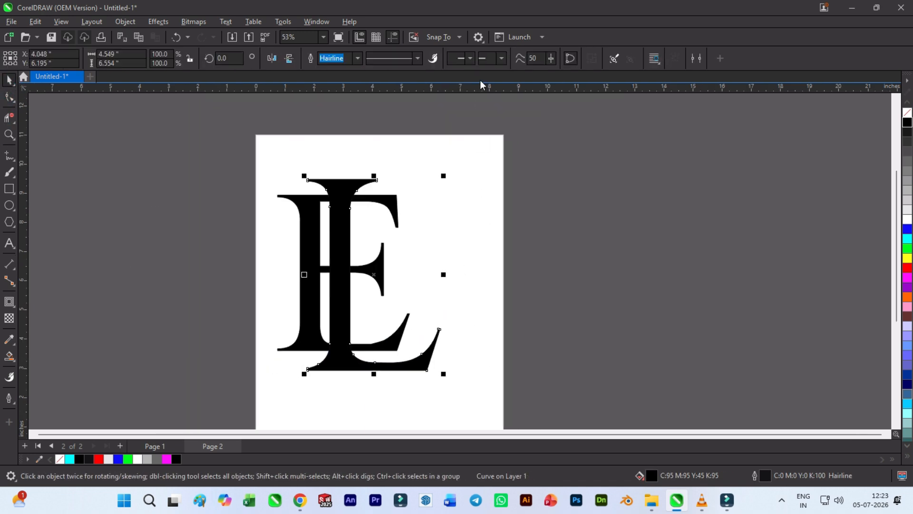
left_click(357, 58)
left_click(349, 162)
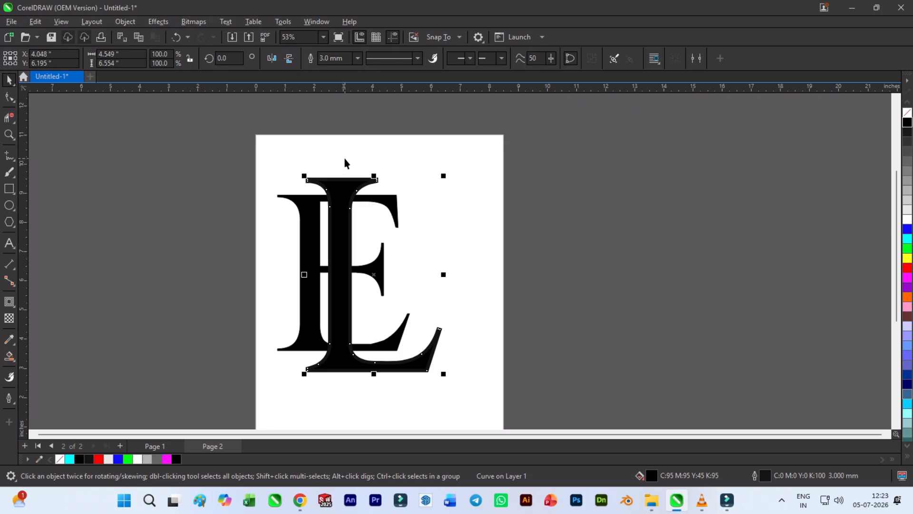
left_click(359, 59)
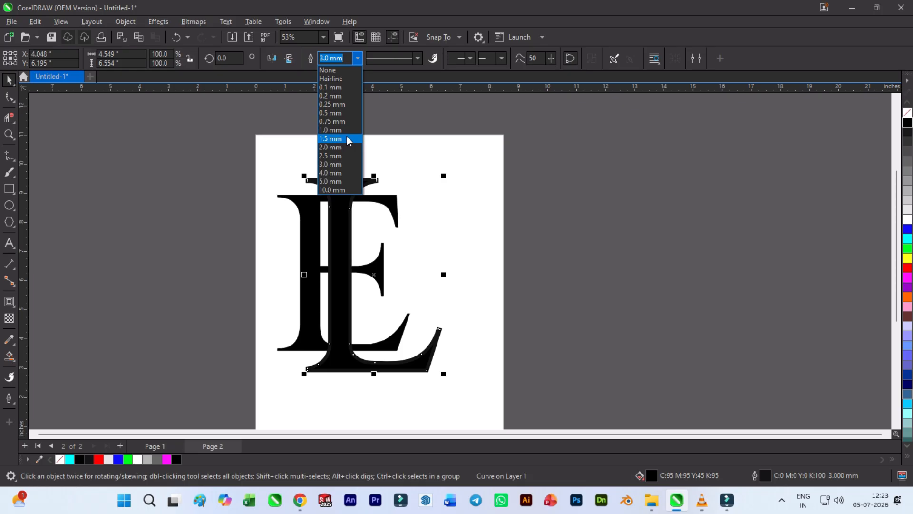
left_click(343, 161)
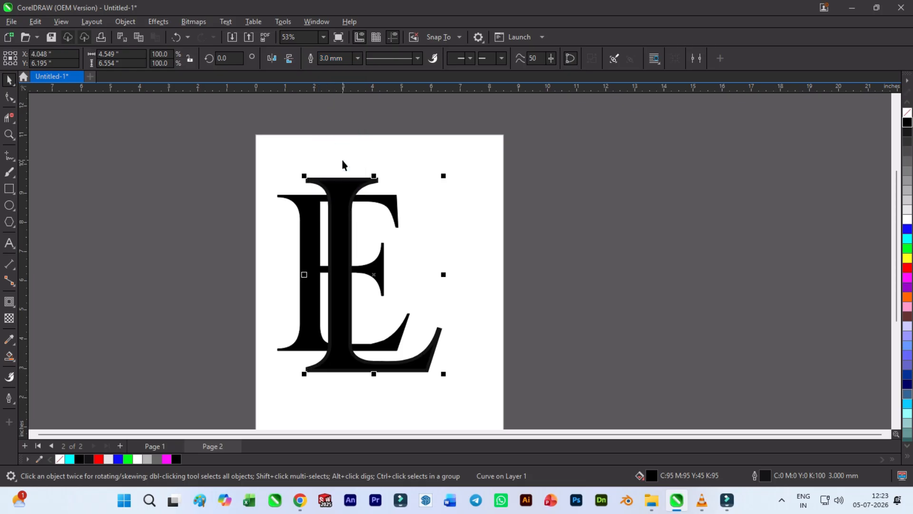
left_click(473, 186)
- Nudge the solid E 0.05 inches left and 0.02 inches down
left_click(314, 236)
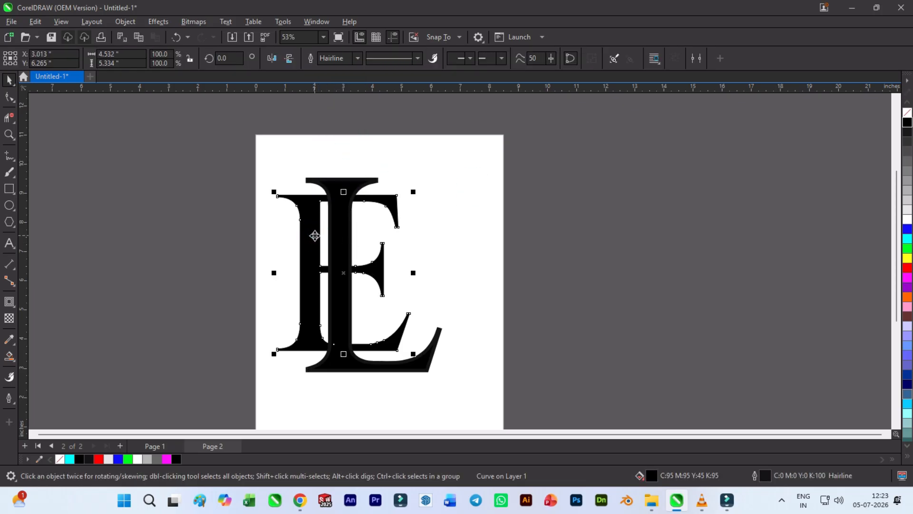
key("Down")
key("Left")
key("Left")
key("Left")
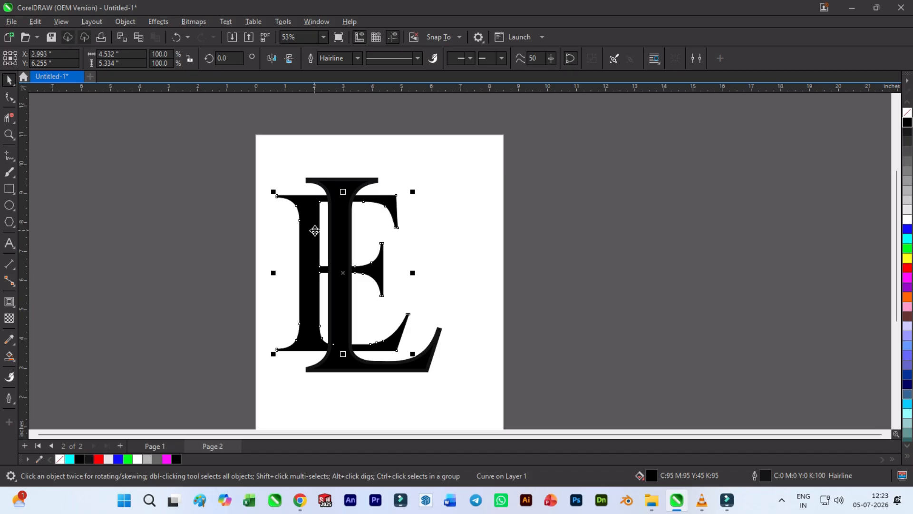
key("Left")
key("Left")
key("Down")
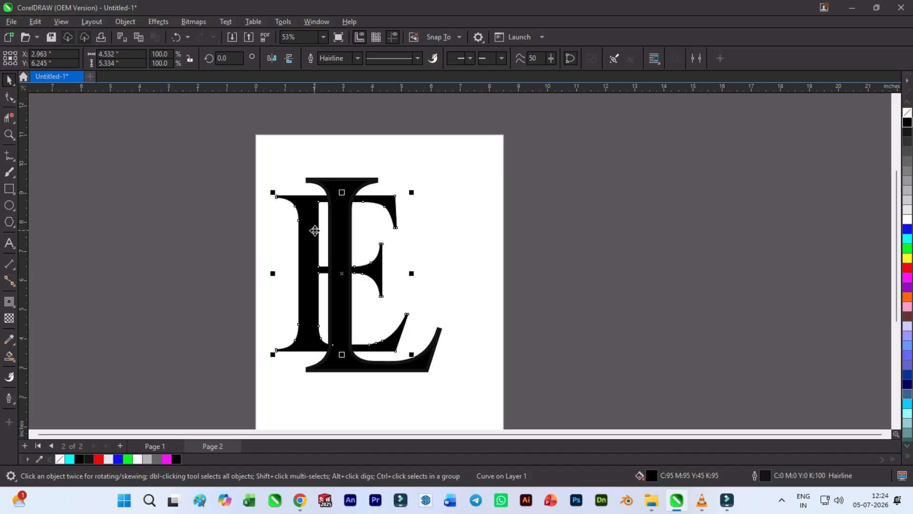
- Set the solid E's outline width to 4.0 mm
left_click(362, 58)
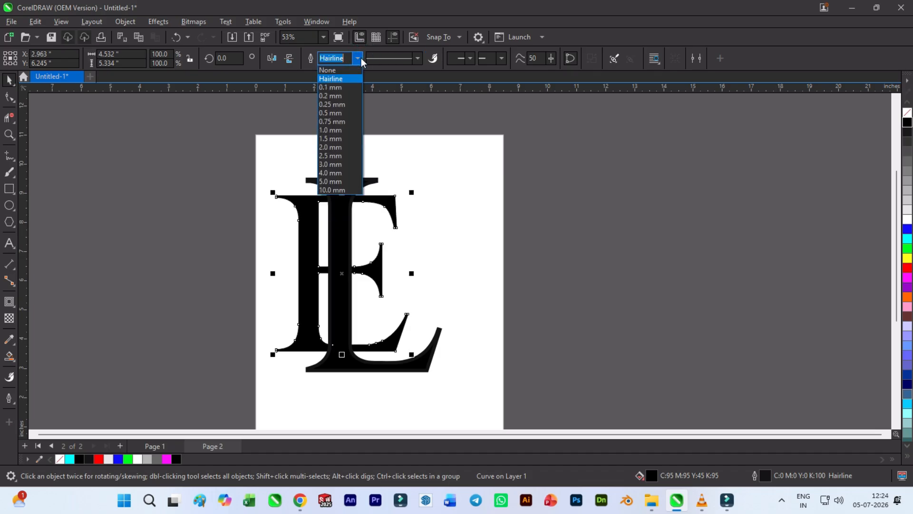
left_click(338, 174)
left_click(301, 166)
- Nudge the solid L up 0.04 inches and lower its bottom nodes by about 0.09 inches
left_click(329, 180)
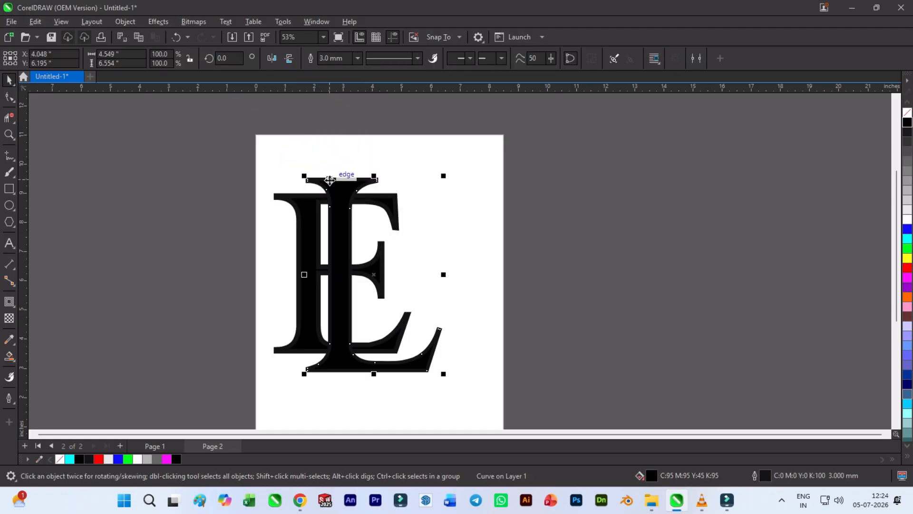
left_click_drag(330, 179, 330, 178)
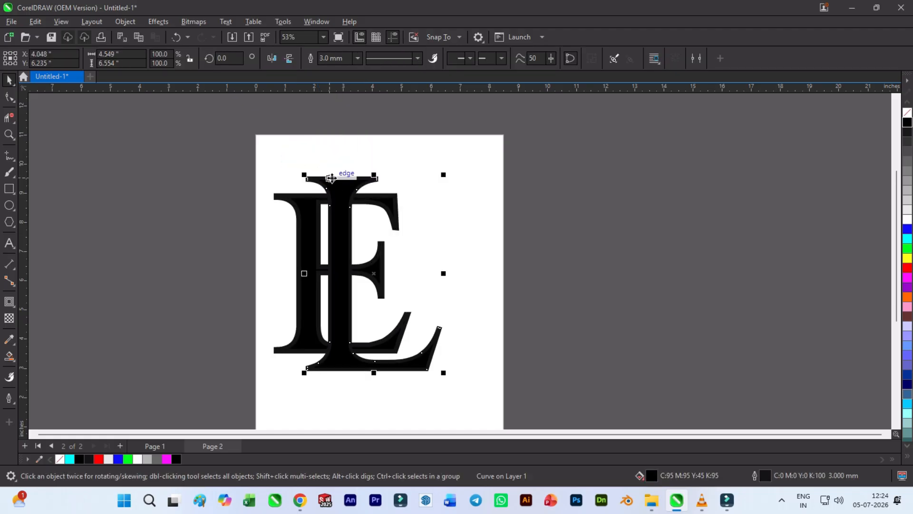
left_click(9, 97)
left_click_drag(497, 367, 305, 336)
scroll(508, 168, "down", 2)
scroll(451, 262, "up", 2)
key("Down")
key("Down")
key("Down")
key("Down")
key("Down")
key("Down")
key("Down")
key("Down")
key("Down")
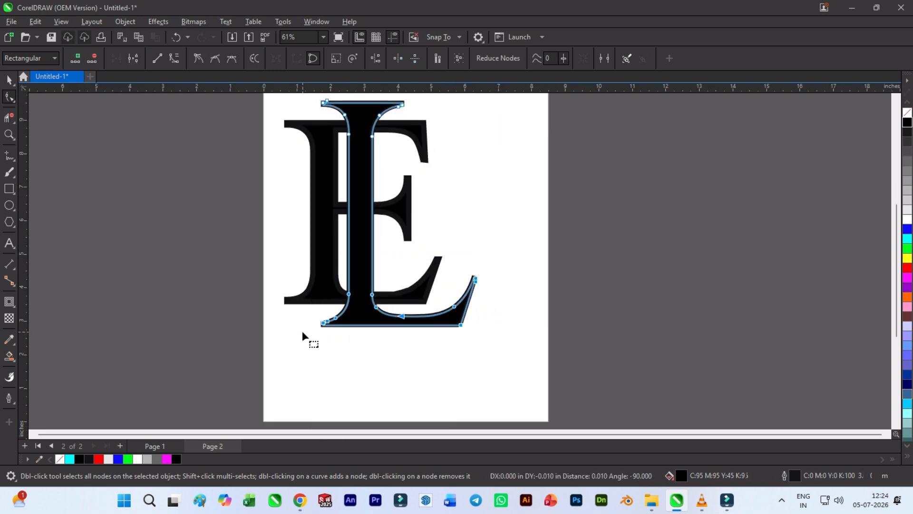
left_click(284, 368)
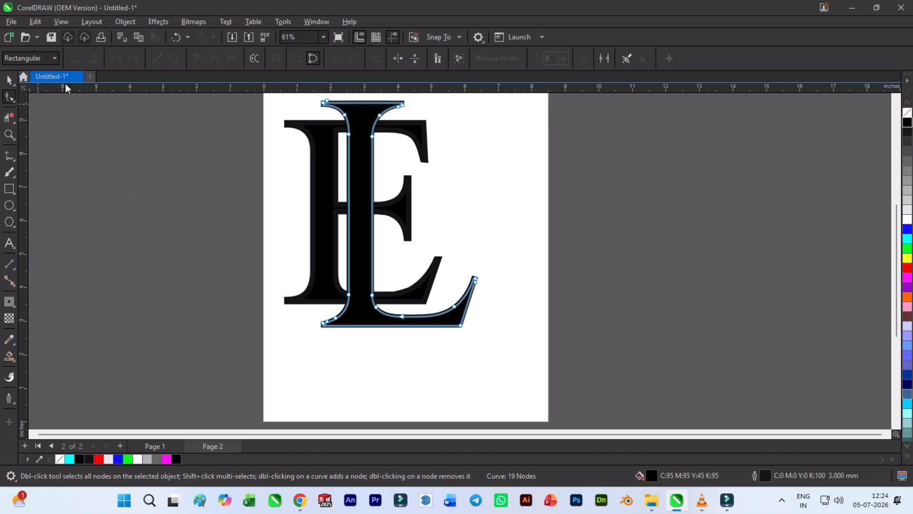
- Raise the top serif nodes of the solid L by about 0.07 inches
scroll(252, 159, "up", 1)
left_click_drag(248, 122, 413, 222)
key("Up")
key("Up")
key("Up")
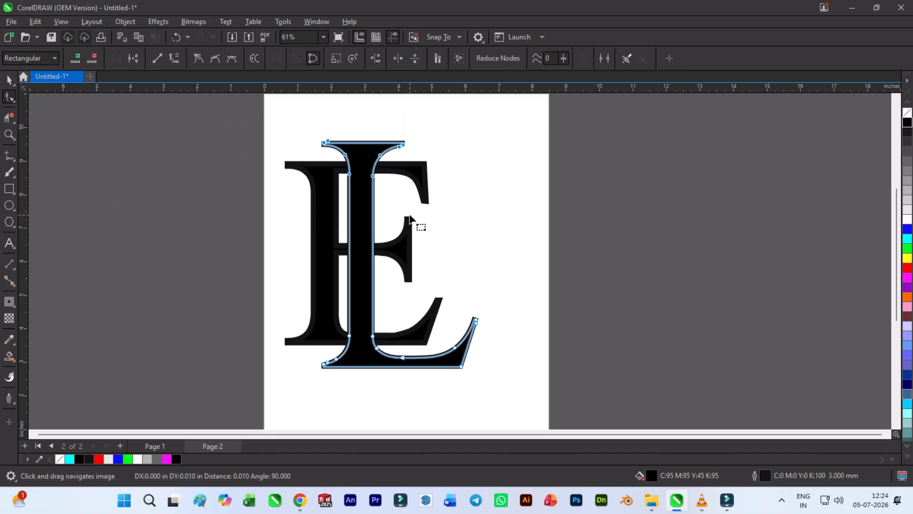
key("Up")
key("Up")
left_click(474, 199)
scroll(322, 120, "up", 4)
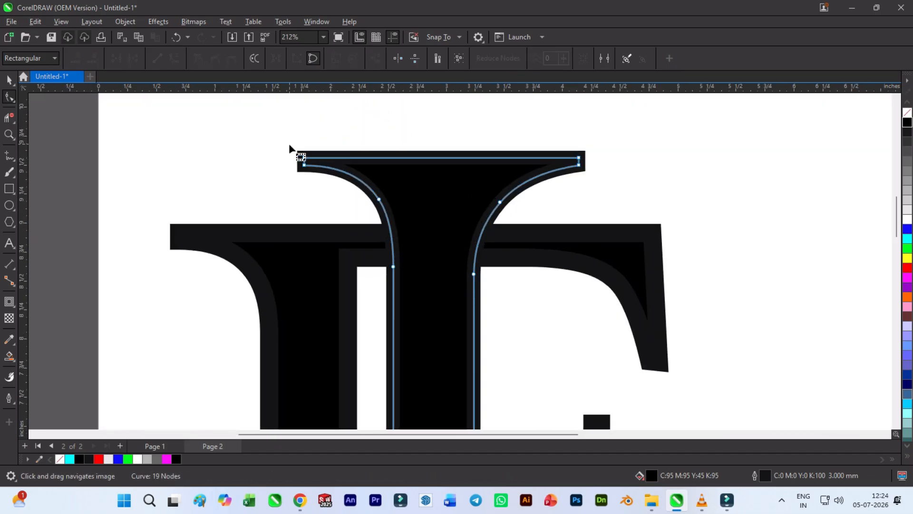
left_click(303, 165)
left_click_drag(597, 149, 203, 163)
key("Up")
key("Up")
left_click(8, 81)
left_click(94, 140)
- Convert the solid L's outline to an object and weld it with the letter
scroll(413, 170, "down", 6)
scroll(341, 152, "down", 3)
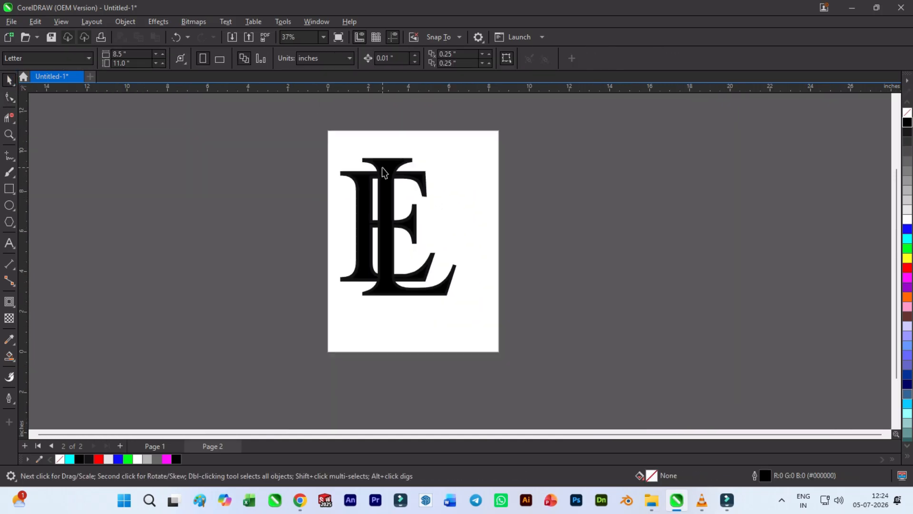
left_click(401, 164)
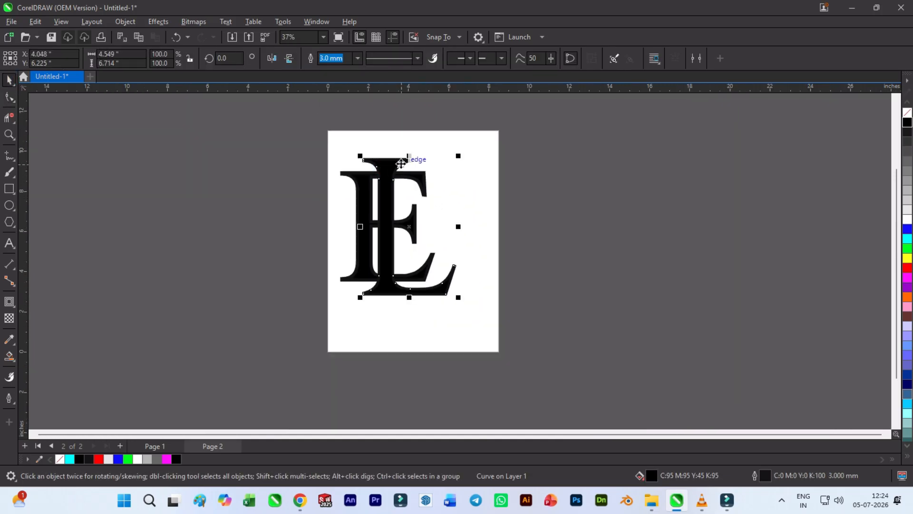
left_click(157, 22)
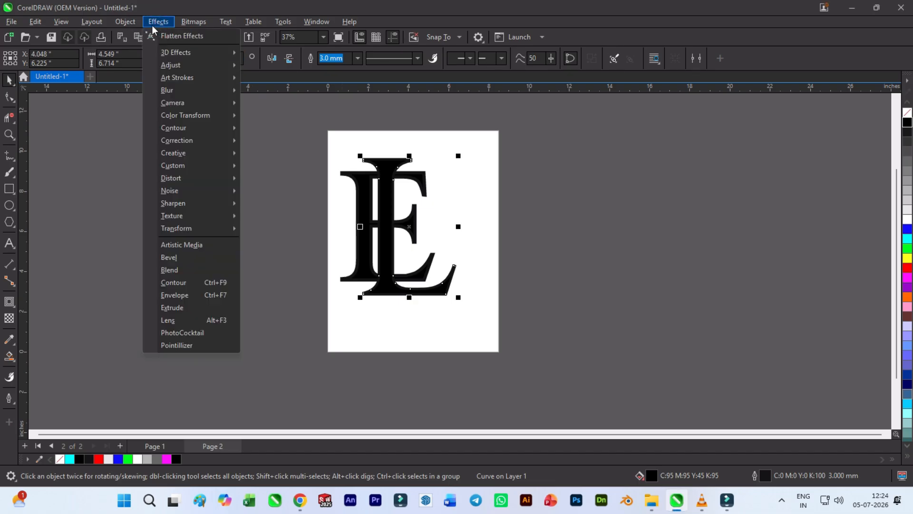
mouse_move(125, 22)
left_click(199, 339)
left_click(289, 340)
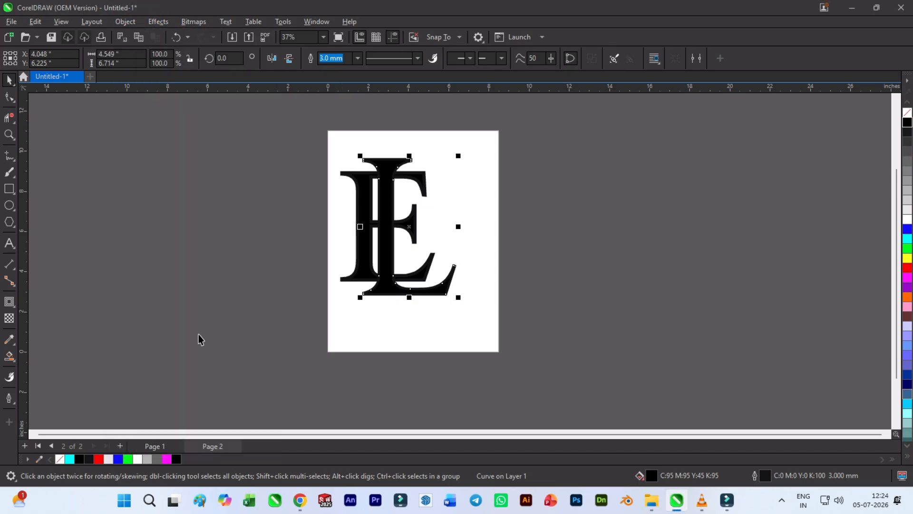
left_click_drag(481, 301, 486, 315)
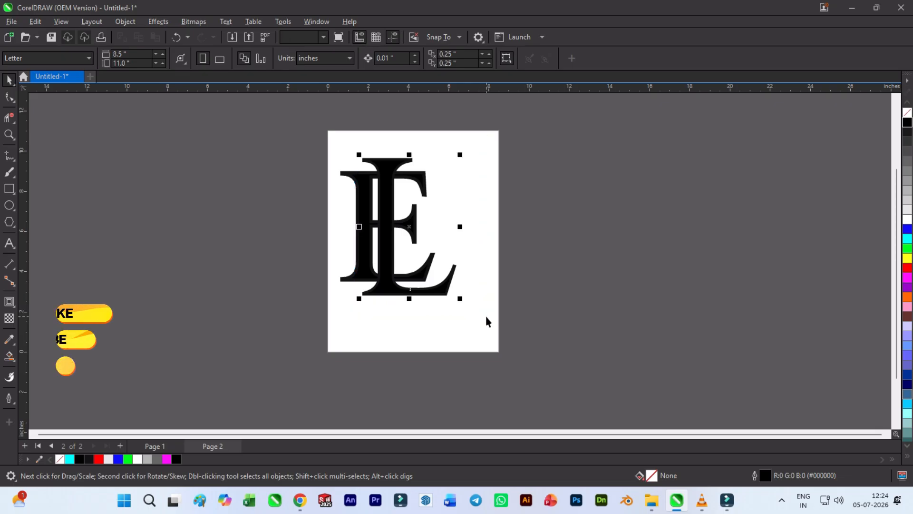
left_click(331, 61)
left_click(268, 169)
- Convert the solid E's outline to a separate object
left_click(357, 189)
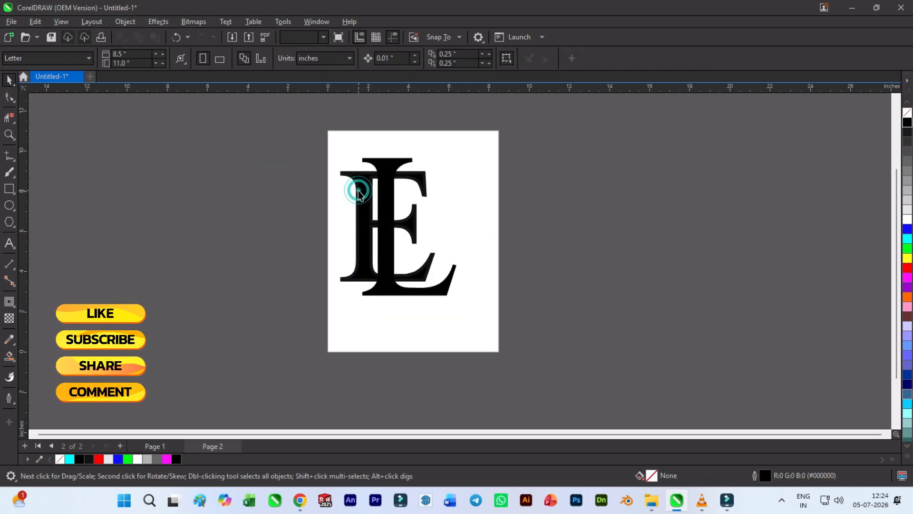
left_click(125, 21)
left_click(198, 340)
left_click_drag(255, 145, 491, 306)
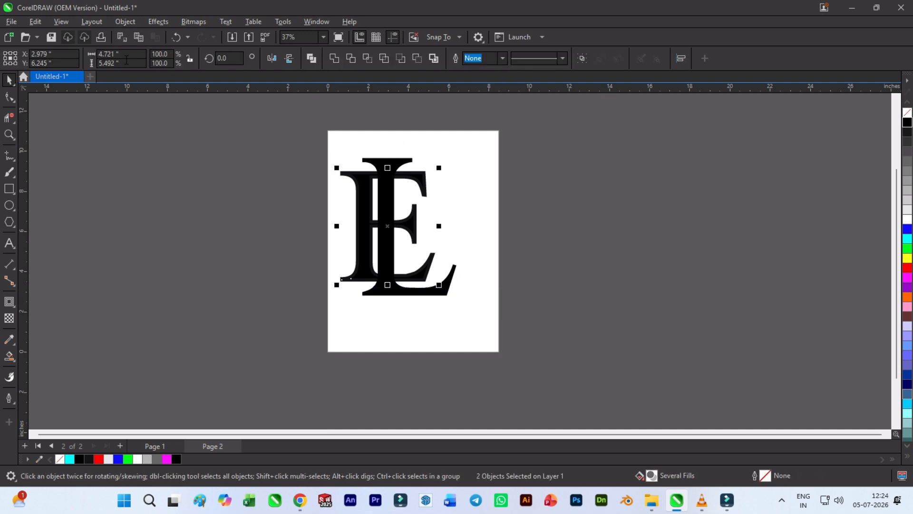
left_click(159, 22)
key("Escape")
left_click(125, 23)
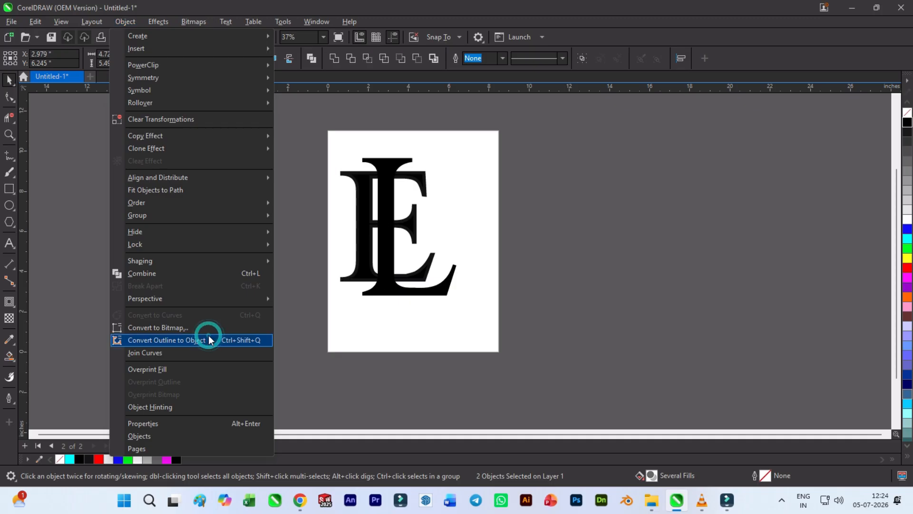
left_click(208, 339)
left_click(301, 347)
- Try moving the E's converted outline away from the letter and undo the move
scroll(372, 232, "up", 3)
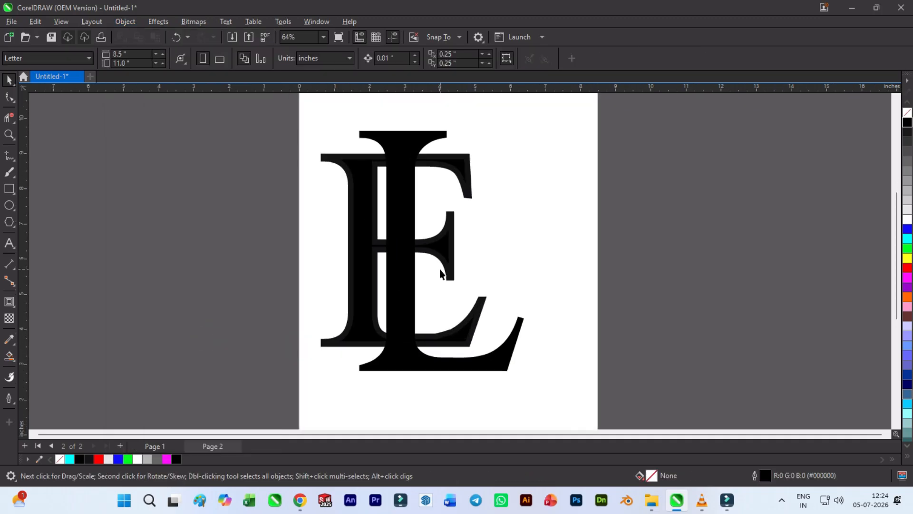
left_click_drag(444, 263, 468, 253)
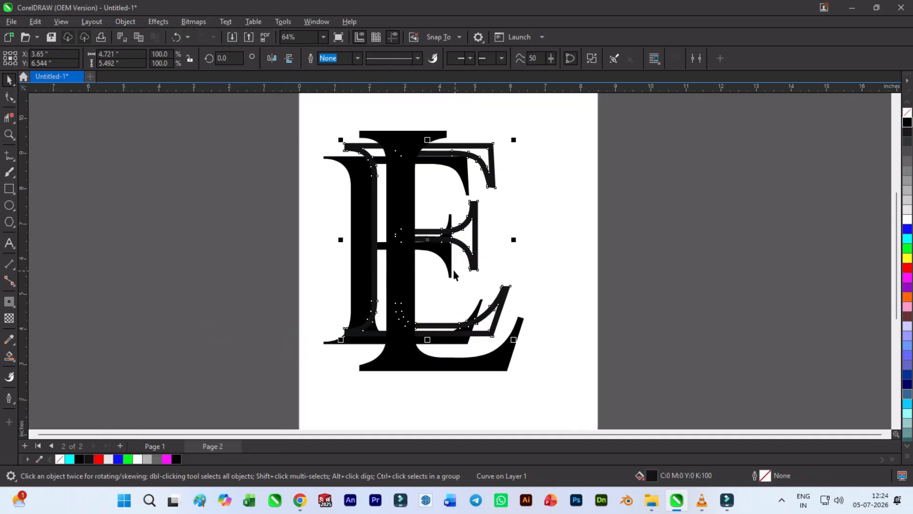
key("ctrl+z")
- Weld the solid E and its converted outline into one shape
left_click_drag(221, 139, 526, 367)
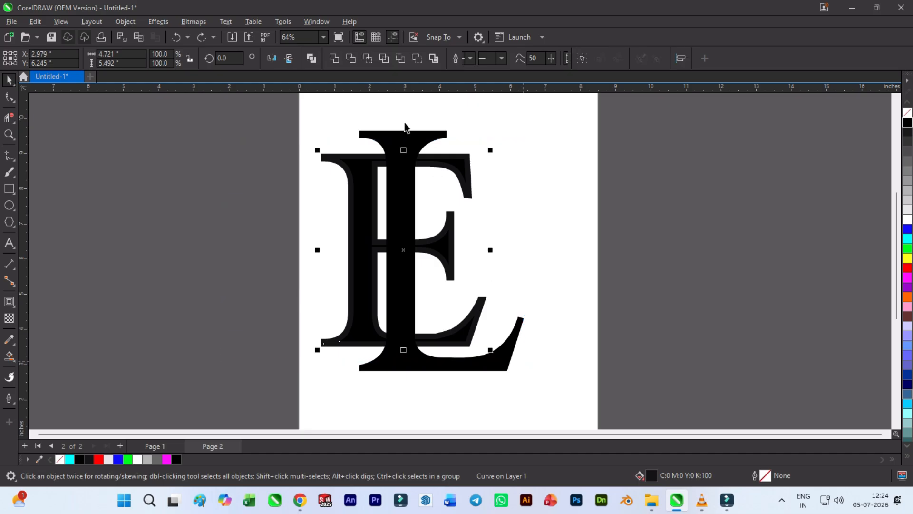
left_click(336, 58)
left_click(453, 231)
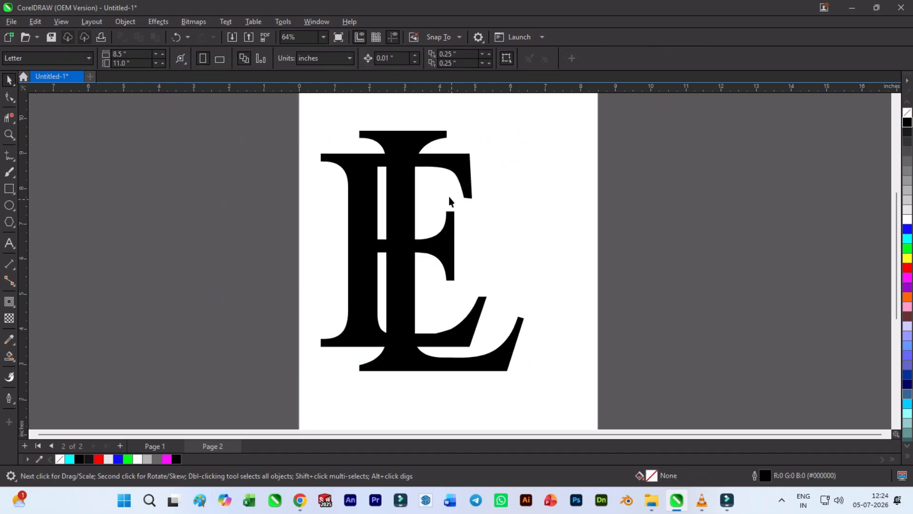
- Fill the welded E with blue
left_click(349, 241)
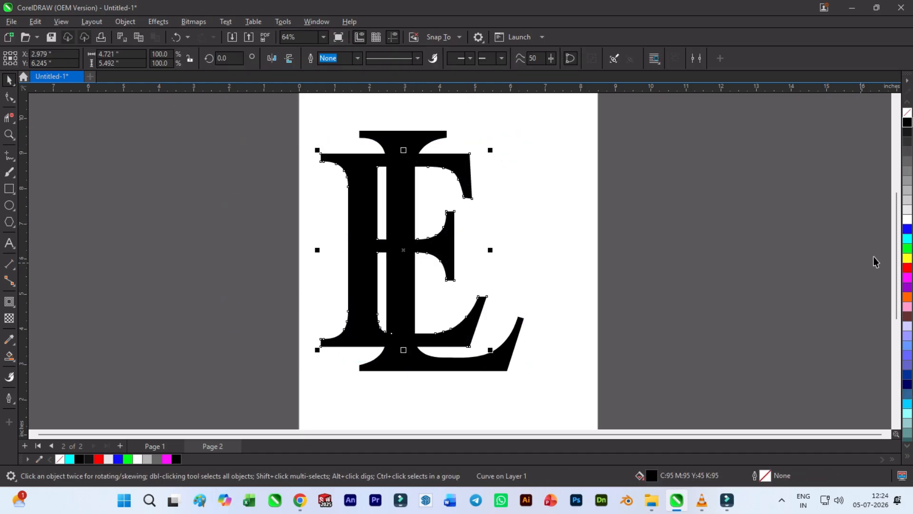
left_click(907, 230)
left_click(721, 245)
left_click(403, 264)
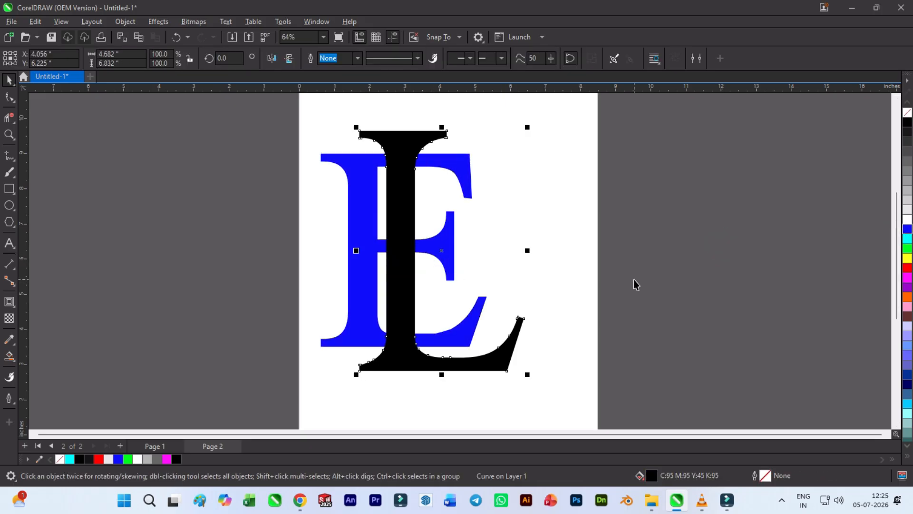
- Remove the fill from both letters and give them a thin black outline
left_click_drag(280, 125, 575, 404)
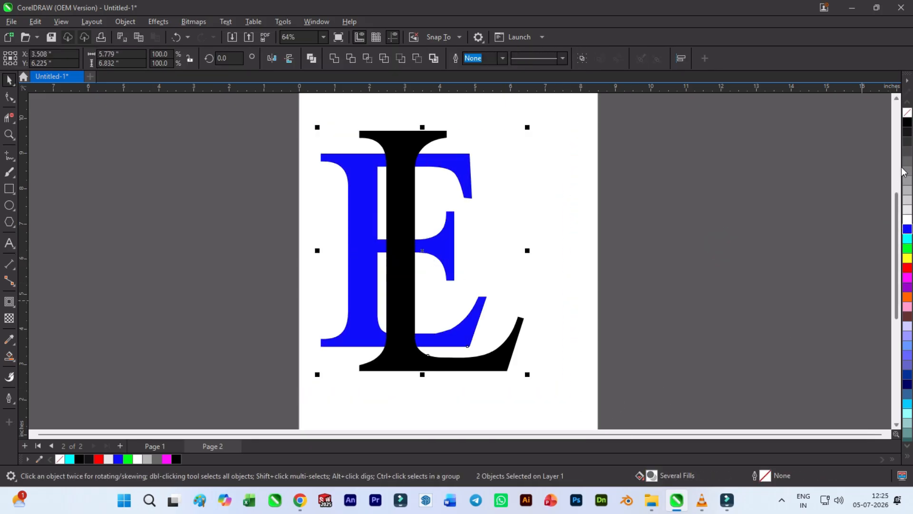
left_click(907, 112)
right_click(907, 123)
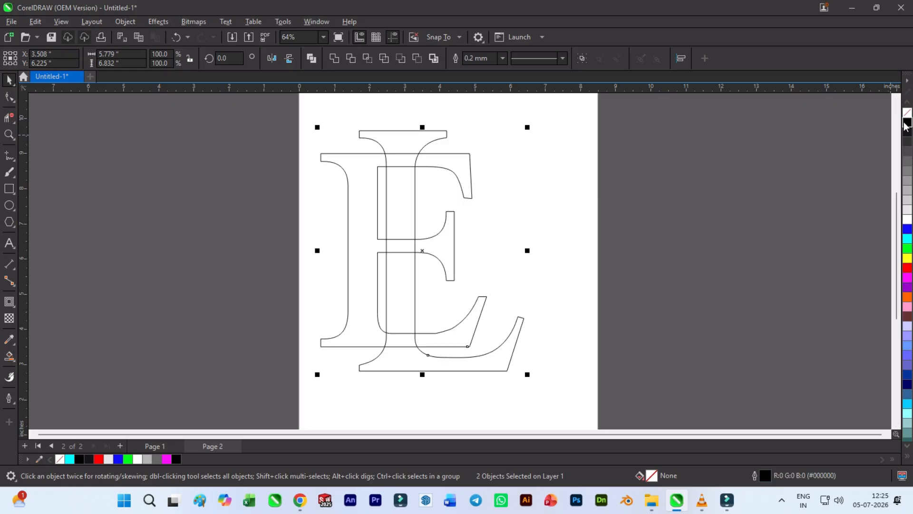
left_click(765, 188)
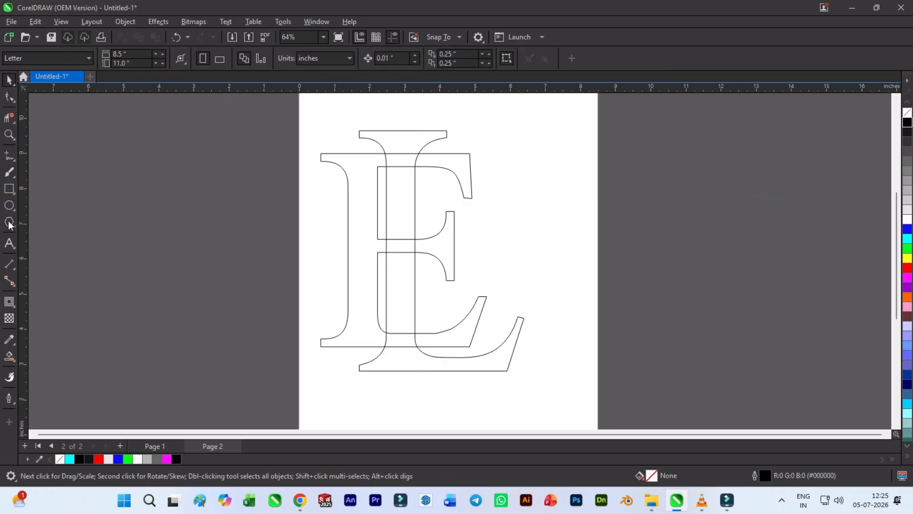
- Add an outside contour around each of the E and L outlines with the Contour tool
left_click(9, 302)
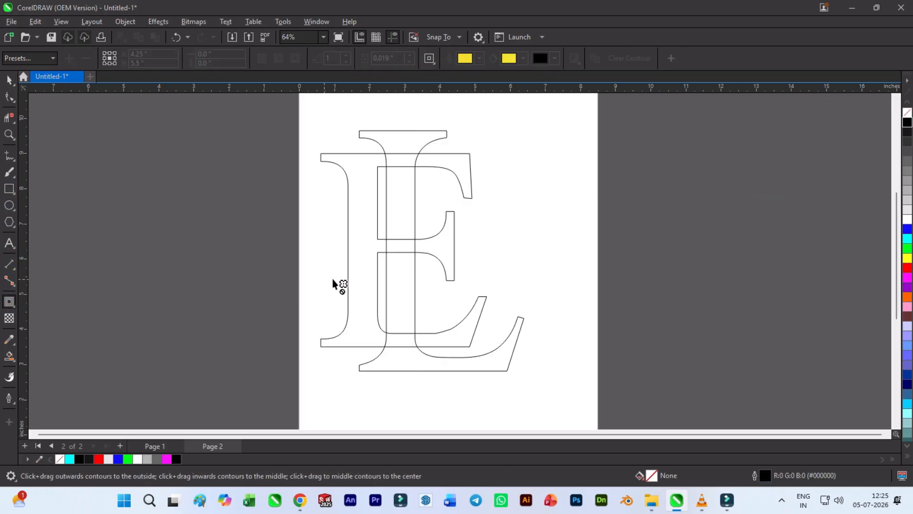
scroll(380, 264, "up", 2)
left_click(420, 250)
left_click_drag(489, 245, 548, 249)
left_click(592, 237)
left_click(389, 182)
left_click_drag(442, 182, 341, 190)
scroll(432, 261, "down", 1)
left_click(9, 80)
left_click(80, 167)
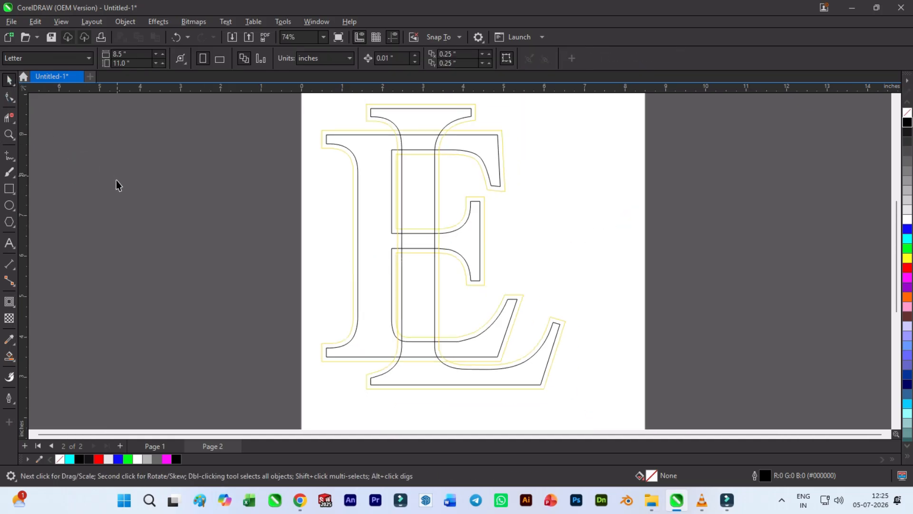
- Try a black Smart Fill in the E's stem region and delete the filled shape
left_click(10, 357)
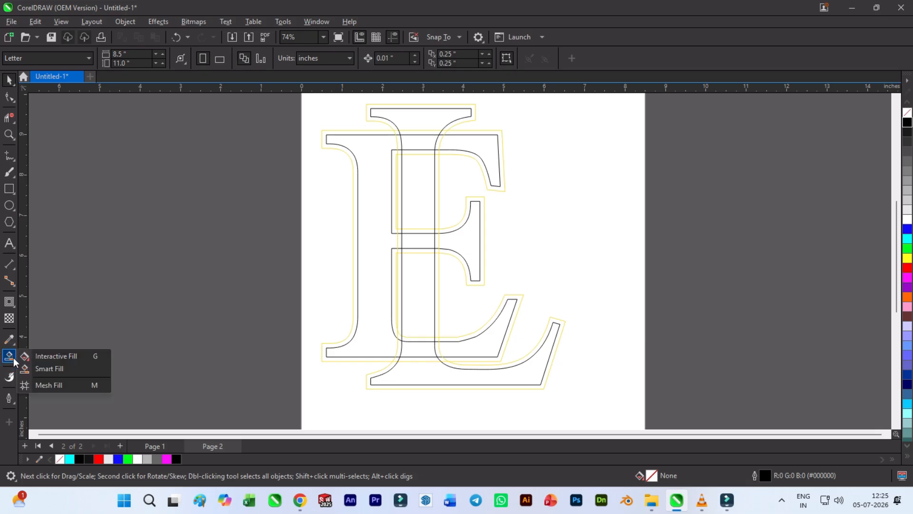
left_click(49, 368)
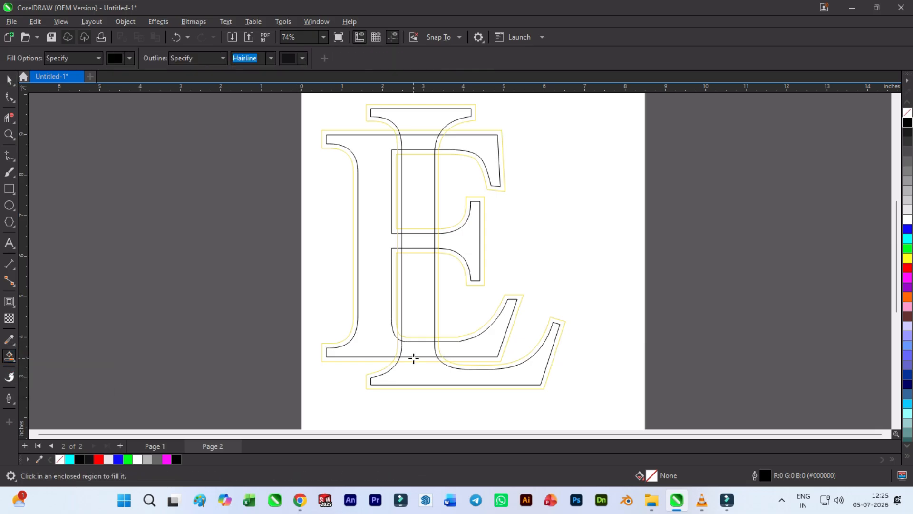
left_click(370, 346)
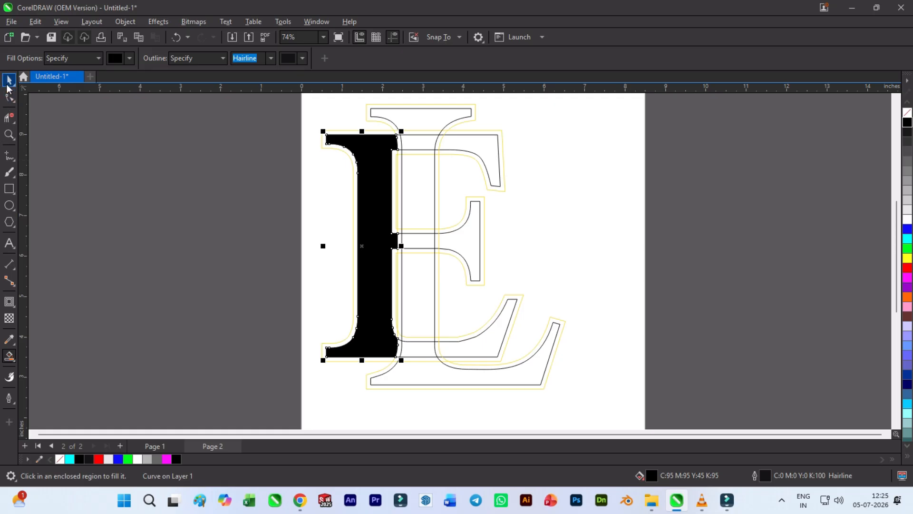
left_click(8, 82)
key("Delete")
- Nudge the contoured L 0.24 inches right and 0.04 inches down relative to the E
key("Right")
key("Right")
key("Right")
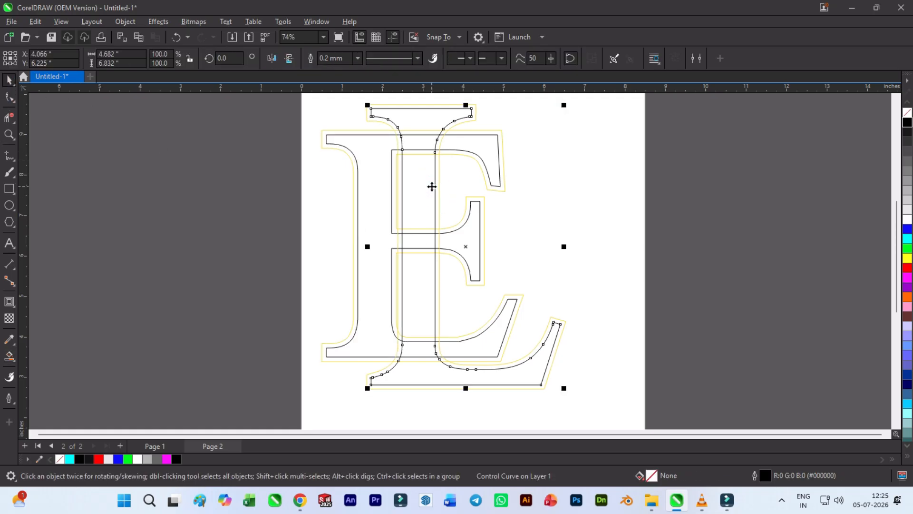
key("Down")
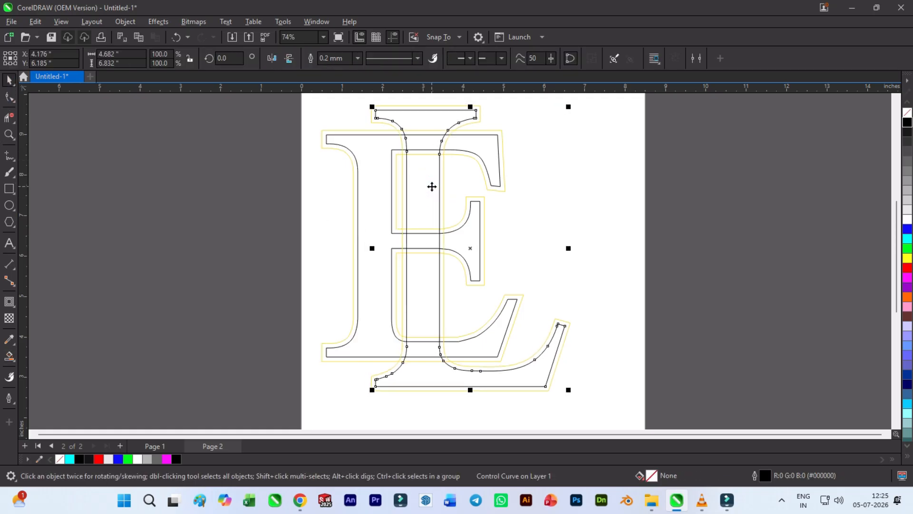
key("Right")
key("Right")
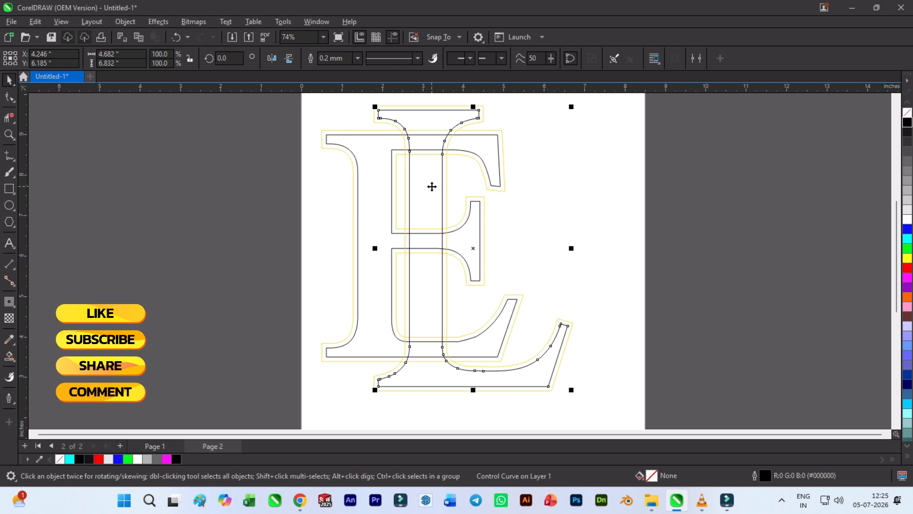
left_click(669, 209)
scroll(453, 254, "down", 1)
left_click(432, 269)
key("Right")
key("Right")
key("Right")
key("Right")
key("Right")
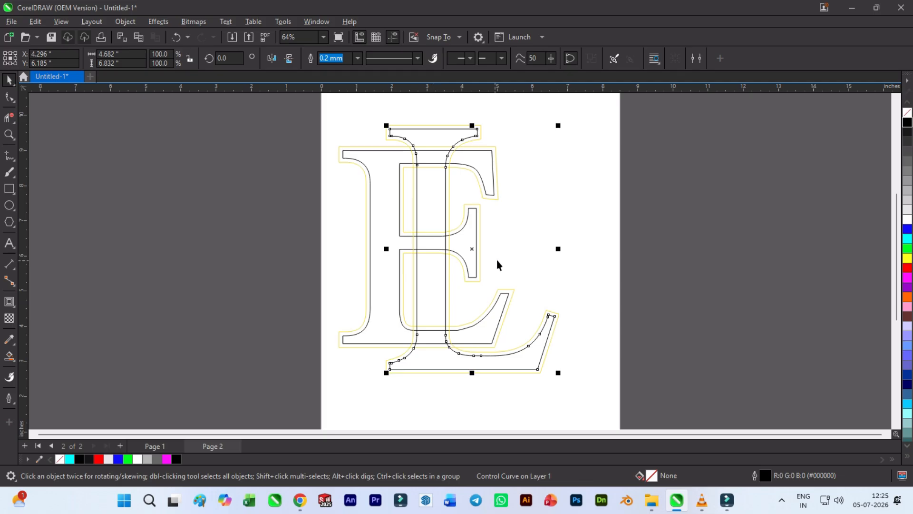
left_click(629, 230)
- Fill the E's stem and each region of its crossbar and middle serif with black using Smart Fill
left_click(9, 357)
scroll(347, 346, "up", 2)
left_click(382, 315)
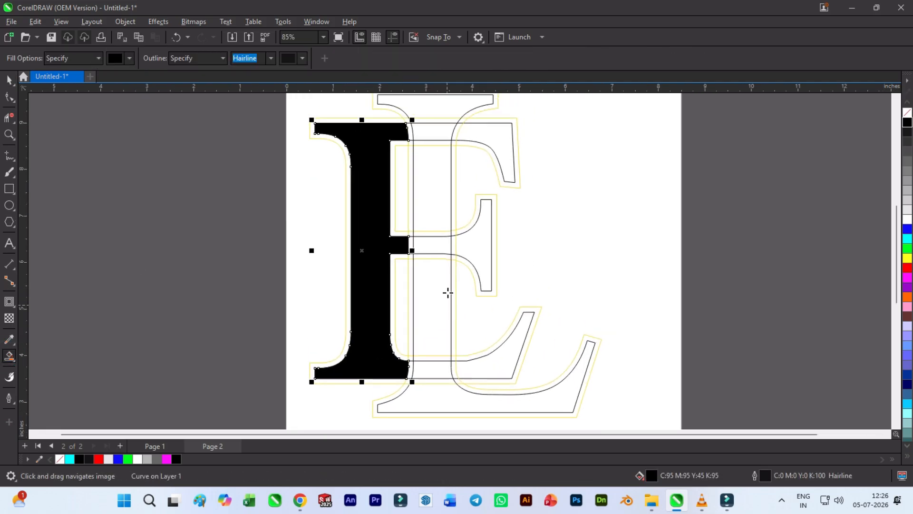
scroll(413, 248, "up", 2)
left_click(410, 243)
left_click(436, 242)
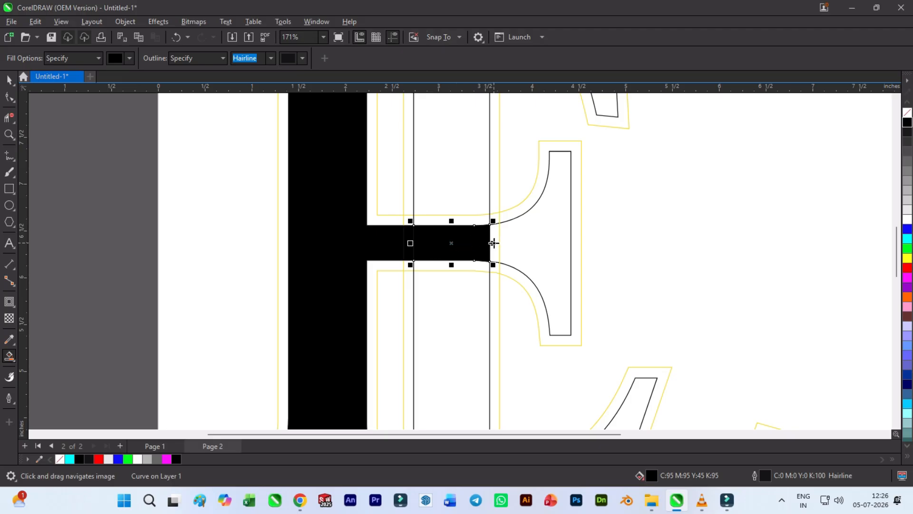
left_click(495, 243)
left_click(537, 243)
- Smart Fill the L's stem below the crossbar, its foot, and the E's lower arm with black
left_click(464, 303)
scroll(452, 333, "down", 3)
left_click_drag(439, 342, 381, 256)
scroll(399, 340, "up", 2)
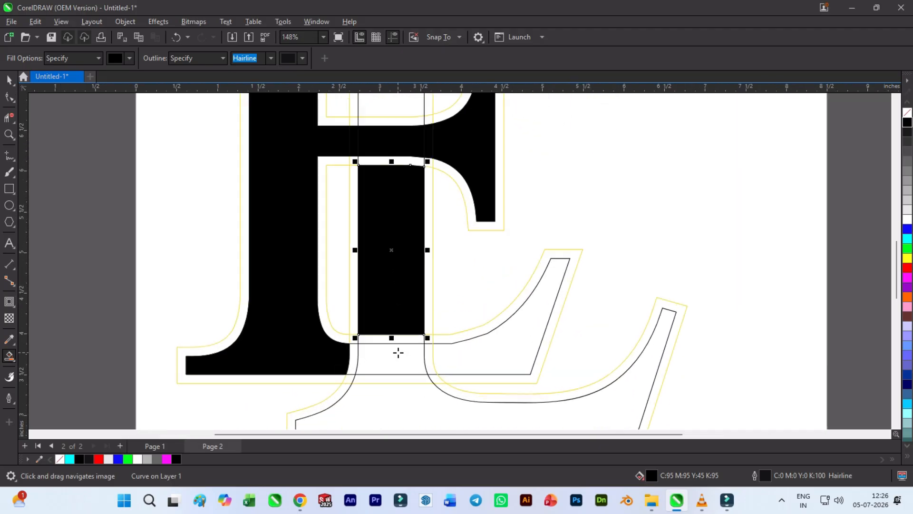
left_click_drag(398, 352, 398, 289)
scroll(395, 293, "up", 2)
left_click(390, 269)
left_click(392, 323)
left_click(678, 363)
scroll(632, 339, "down", 3)
left_click(558, 316)
scroll(534, 338, "up", 2)
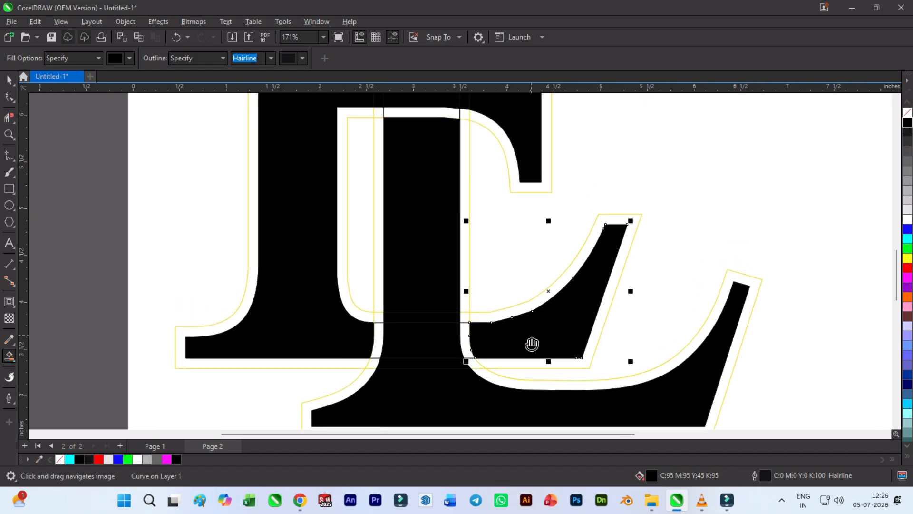
- Smart Fill the E's upper arm and the L's upper stem and top serif with black
scroll(498, 356, "up", 6)
left_click(481, 169)
left_click(405, 177)
scroll(420, 247, "up", 2)
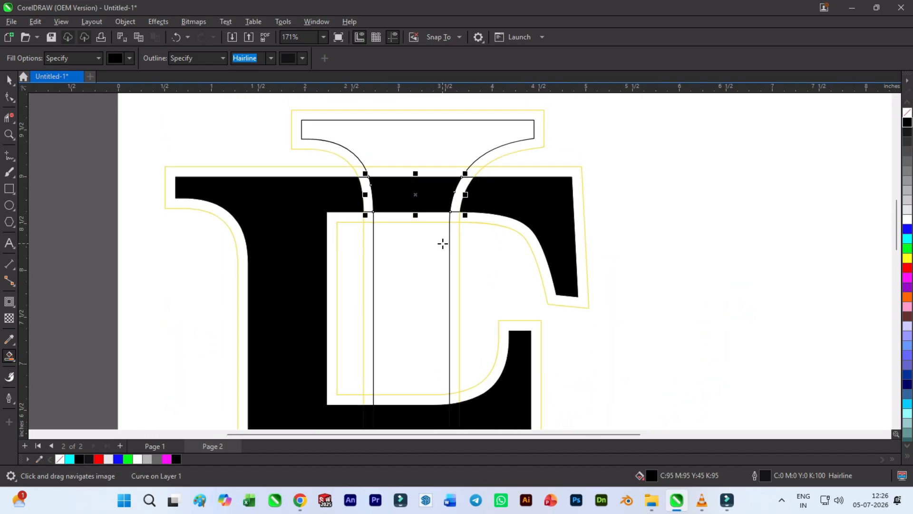
left_click(417, 251)
scroll(427, 230, "down", 3)
left_click(433, 171)
scroll(426, 190, "up", 5)
left_click(415, 196)
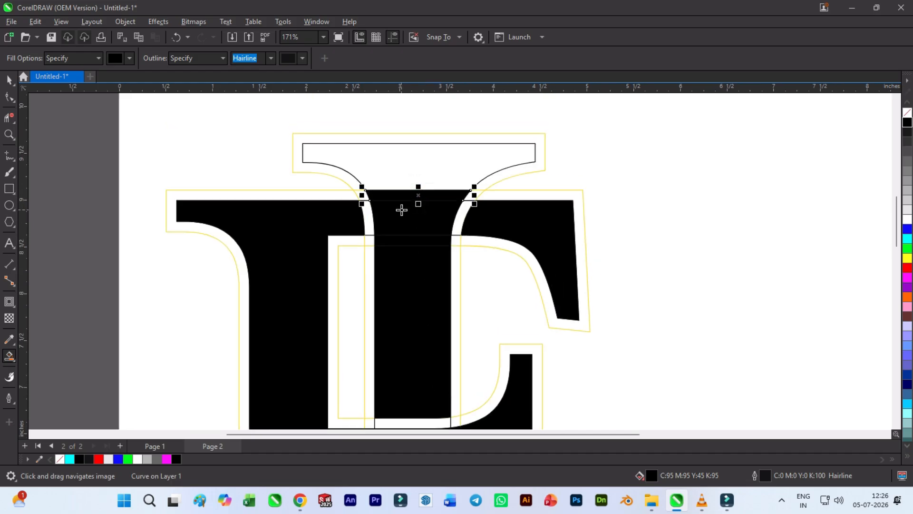
left_click(390, 187)
- Delete the original letter outlines and their yellow contours, keeping only the black filled pieces
left_click(13, 80)
left_click(115, 194)
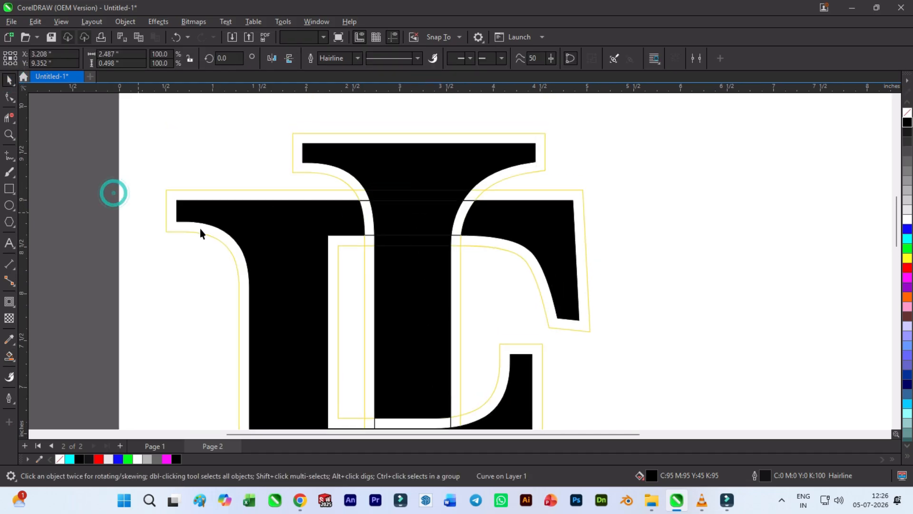
scroll(232, 216, "down", 3)
left_click_drag(268, 233, 324, 160)
left_click_drag(283, 246, 317, 165)
scroll(333, 204, "down", 2)
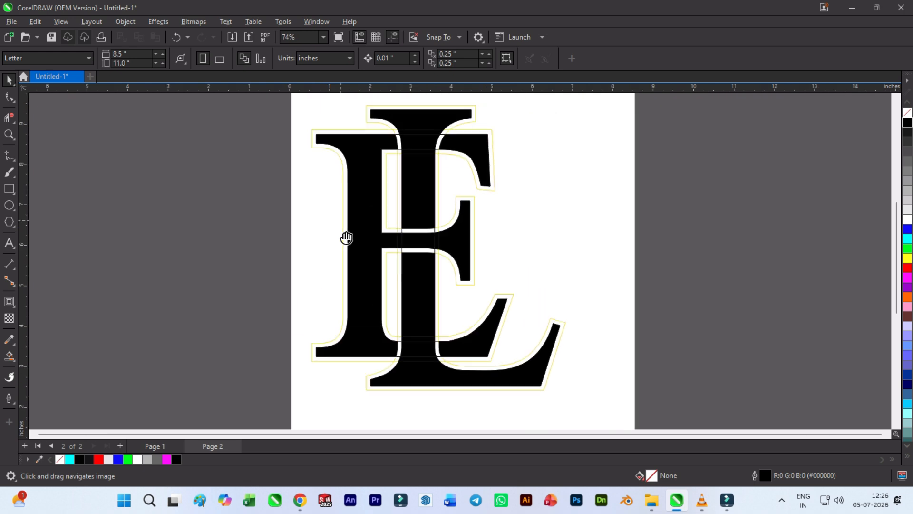
scroll(442, 264, "up", 1)
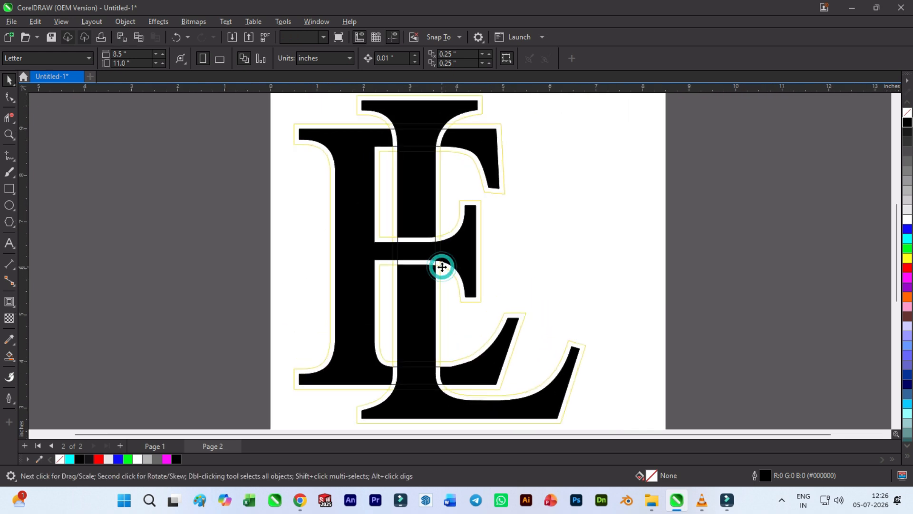
left_click(441, 266)
key("Delete")
left_click(439, 264)
key("Delete")
scroll(436, 264, "down", 1)
scroll(436, 269, "down", 3)
- Weld the L's lower stem and foot pieces into one shape and fill it red
left_click_drag(513, 338, 565, 410)
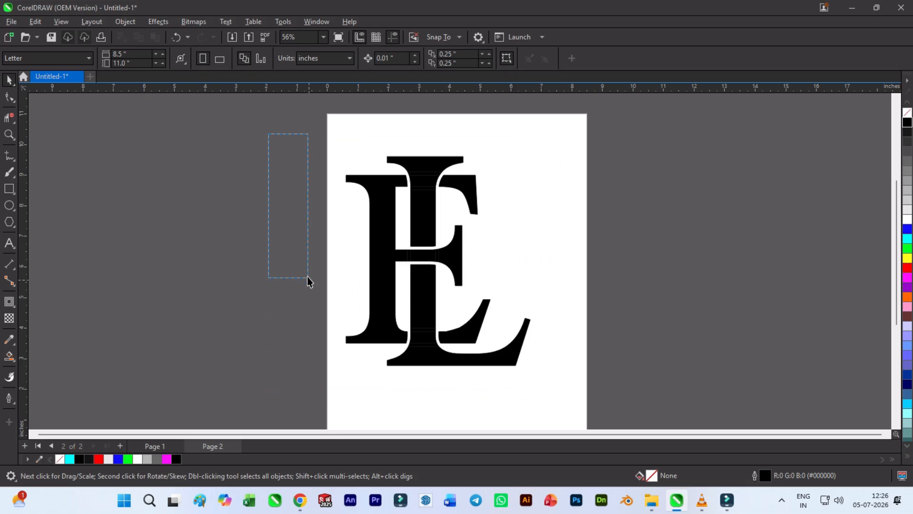
left_click_drag(568, 354, 360, 275)
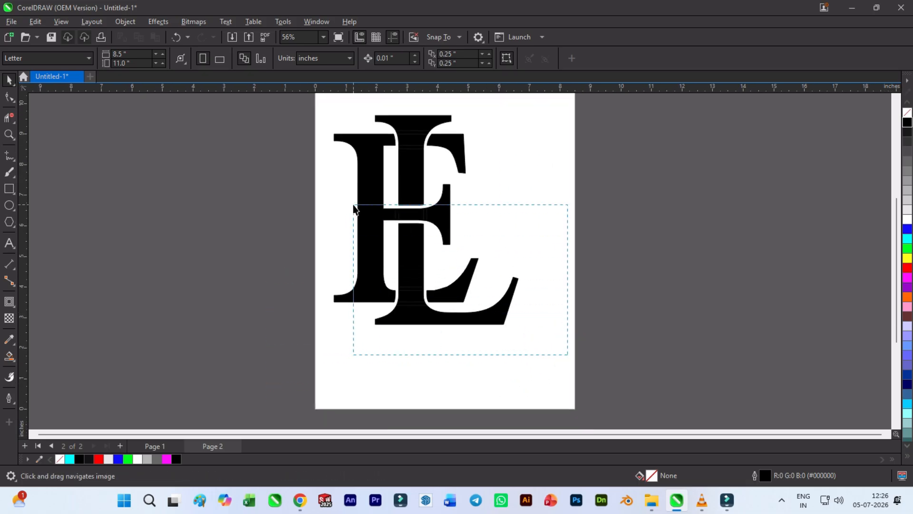
left_click_drag(377, 214, 366, 219)
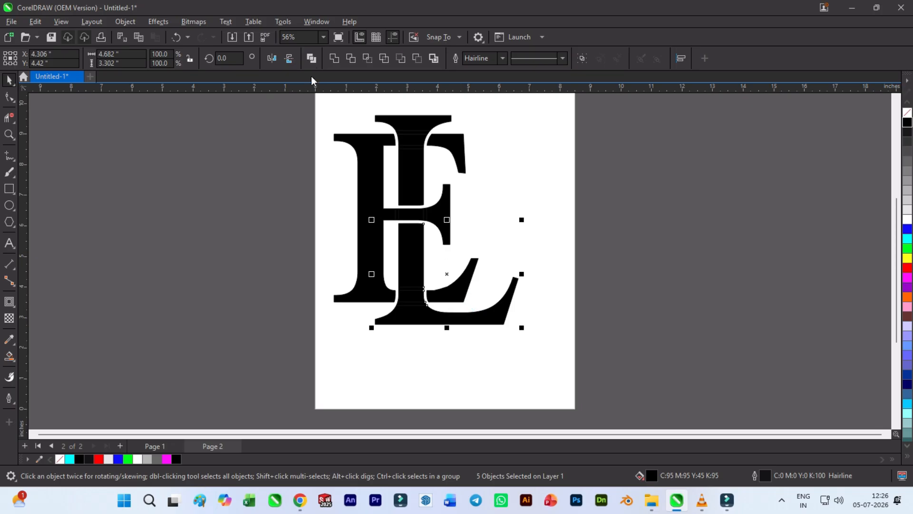
left_click(333, 60)
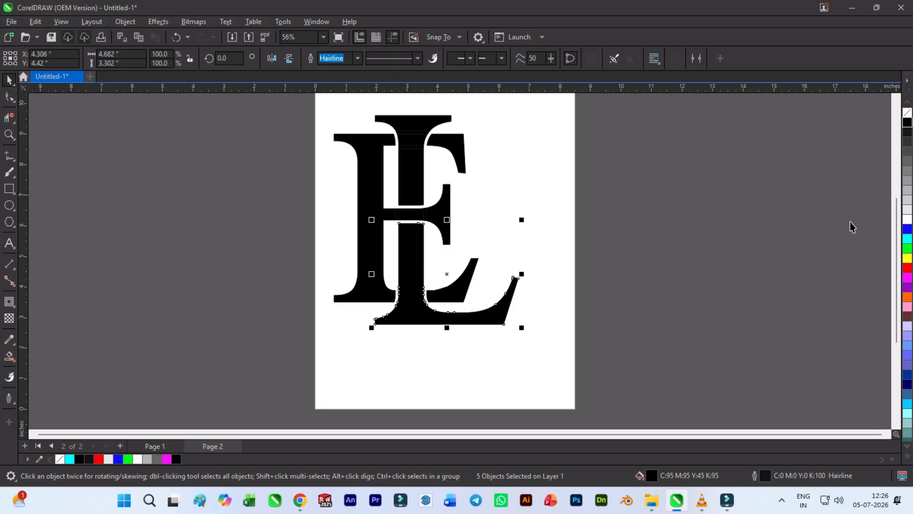
left_click(908, 268)
left_click(621, 269)
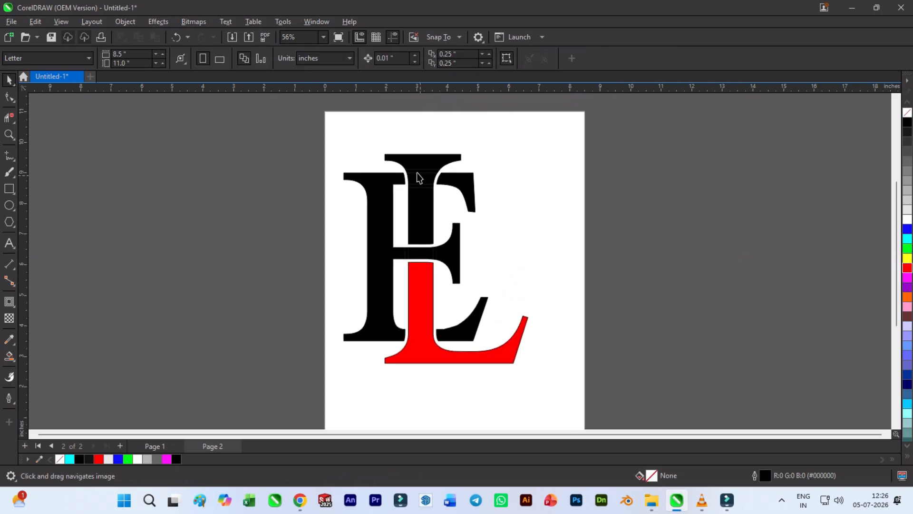
- Weld the L's upper stem and top serif pieces into one shape and fill it blue
left_click_drag(468, 247, 468, 247)
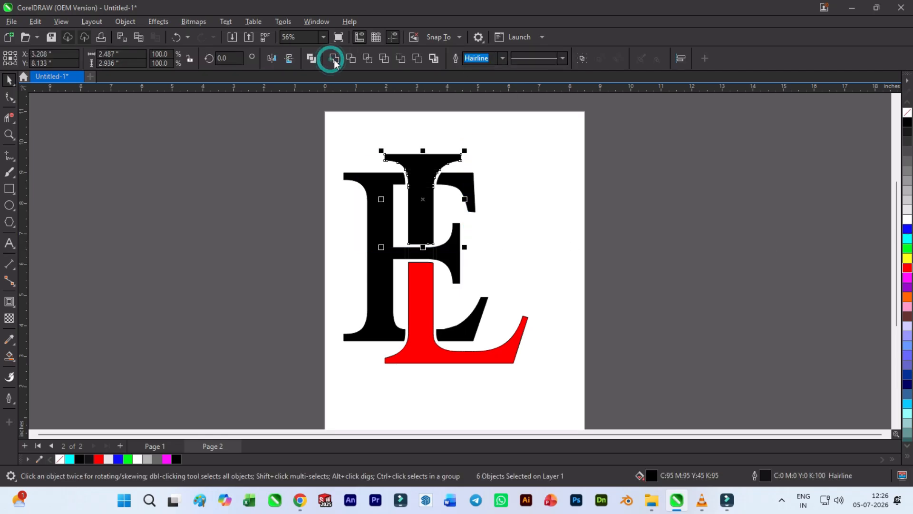
left_click(332, 59)
left_click(906, 229)
left_click(687, 235)
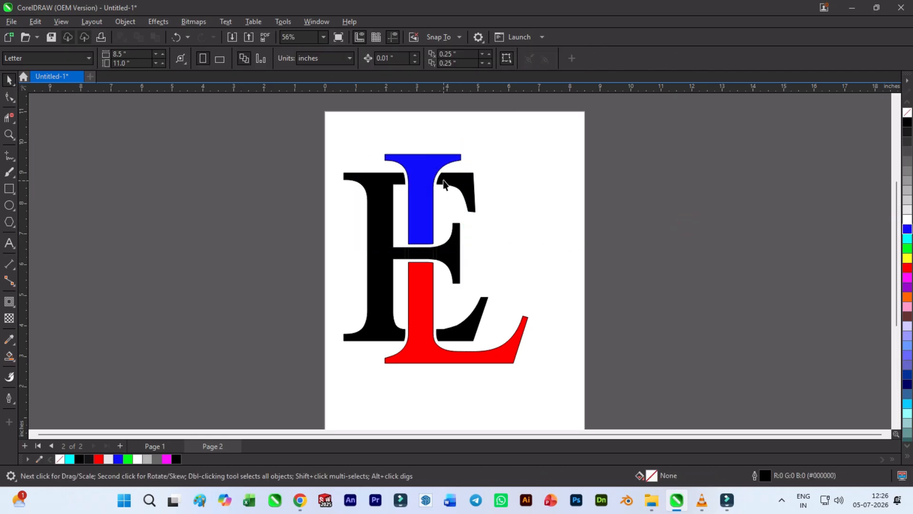
- Try to weld the E's stem and crossbar pieces together with the blue upper L, and undo the weld
left_click(381, 238)
left_click_drag(241, 138, 479, 357)
double_click(480, 357)
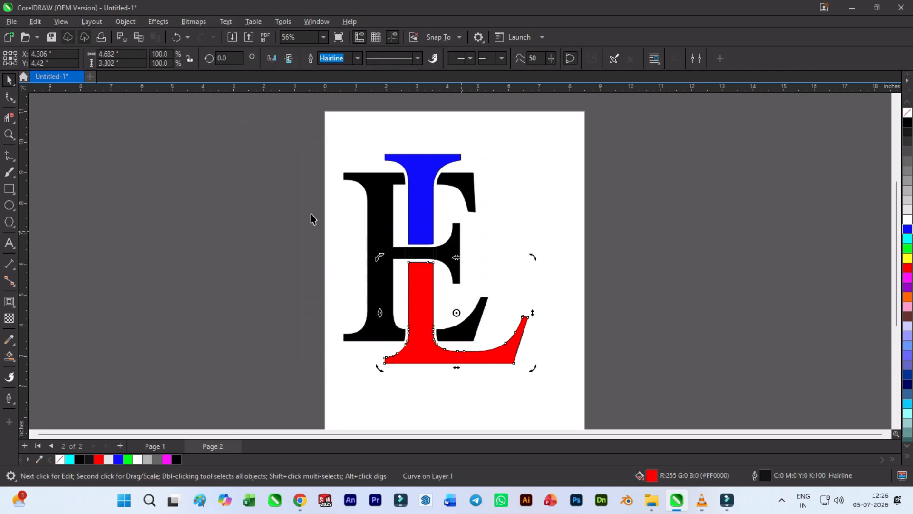
left_click(265, 138)
left_click_drag(265, 138, 469, 373)
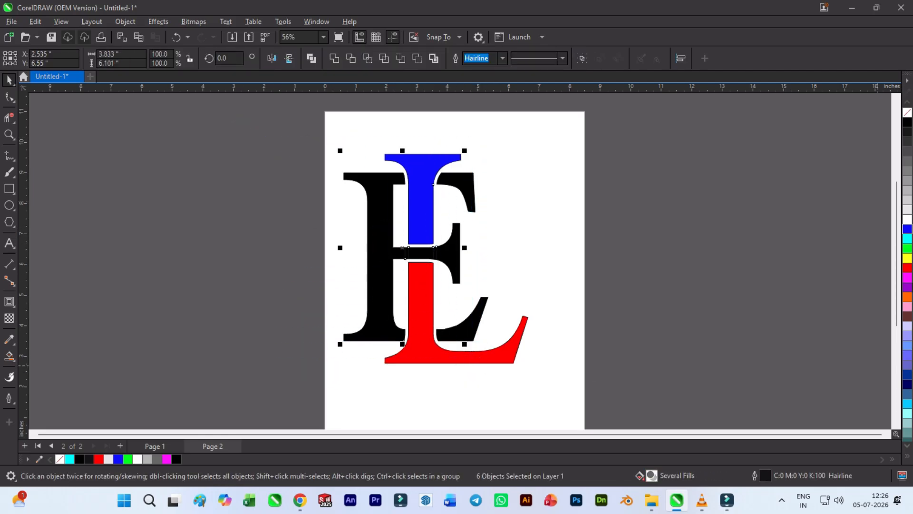
left_click(334, 58)
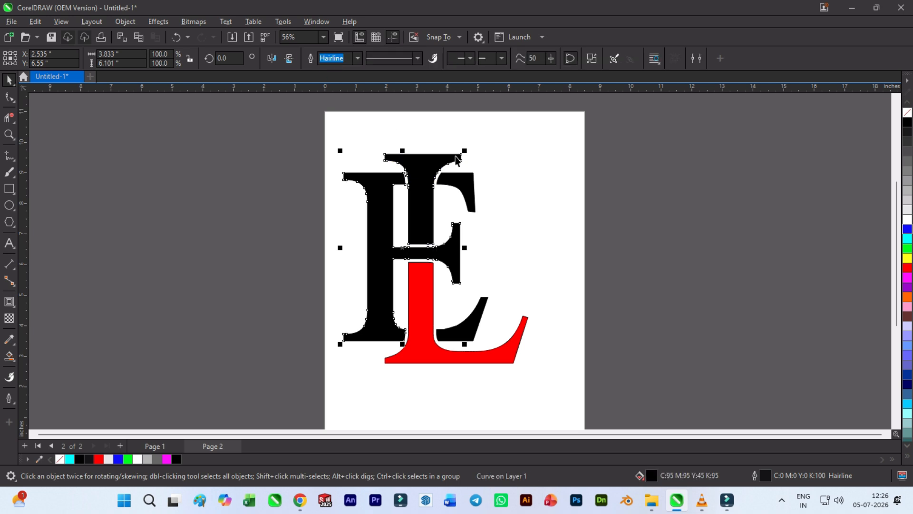
key("ctrl+z")
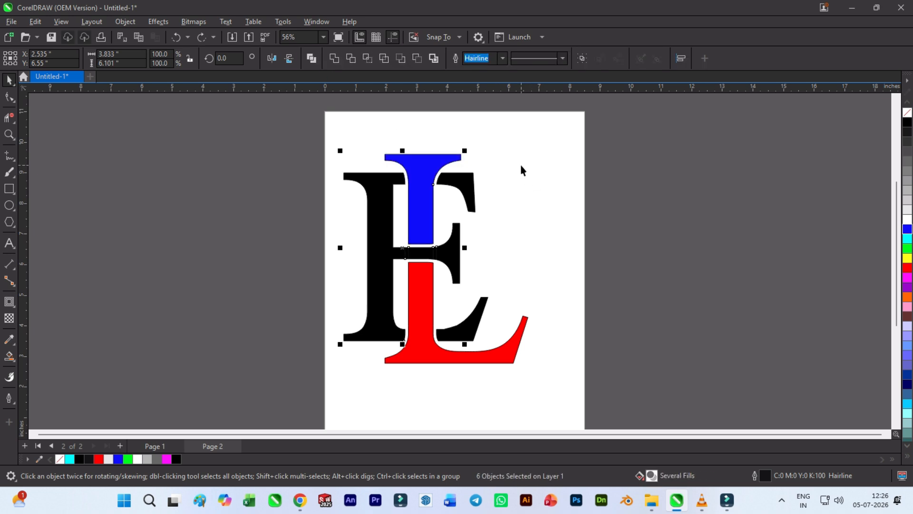
- Weld only the E's stem, crossbar and middle serif pieces into one shape and fill it yellow
left_click(301, 178)
left_click_drag(470, 378, 470, 390)
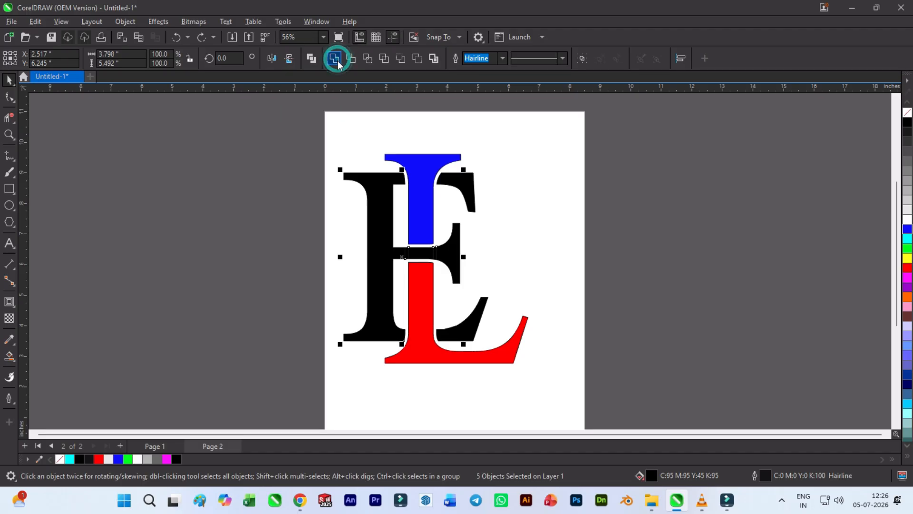
left_click(337, 59)
left_click(554, 167)
left_click(464, 184)
left_click(449, 246)
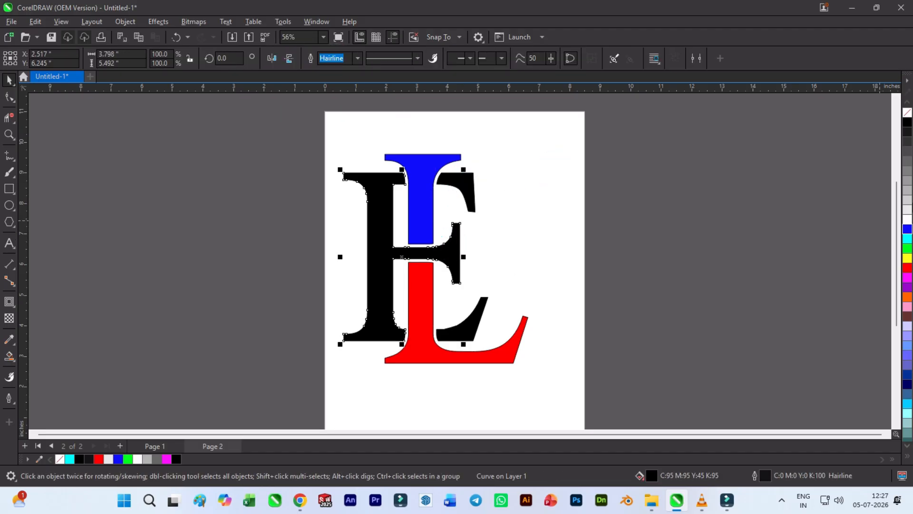
left_click(906, 211)
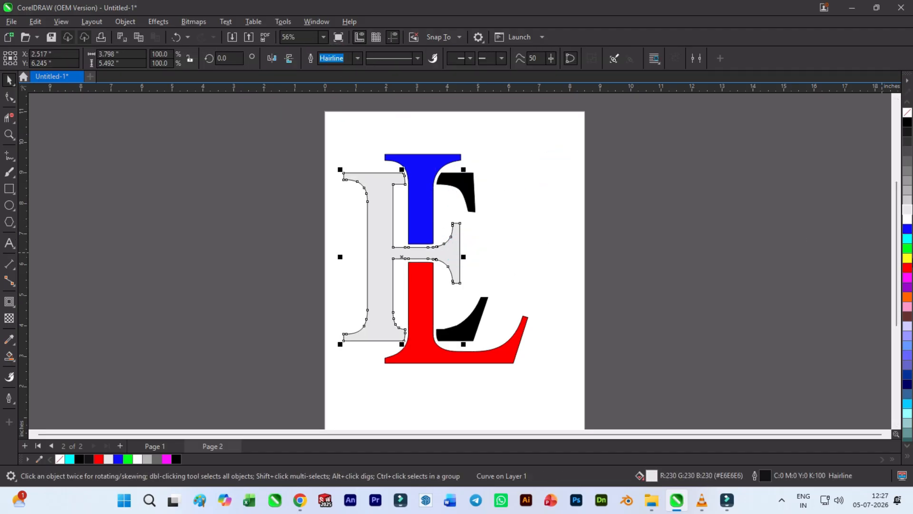
left_click(907, 259)
- Fill the E's separate upper and lower arm pieces with green
left_click(463, 181)
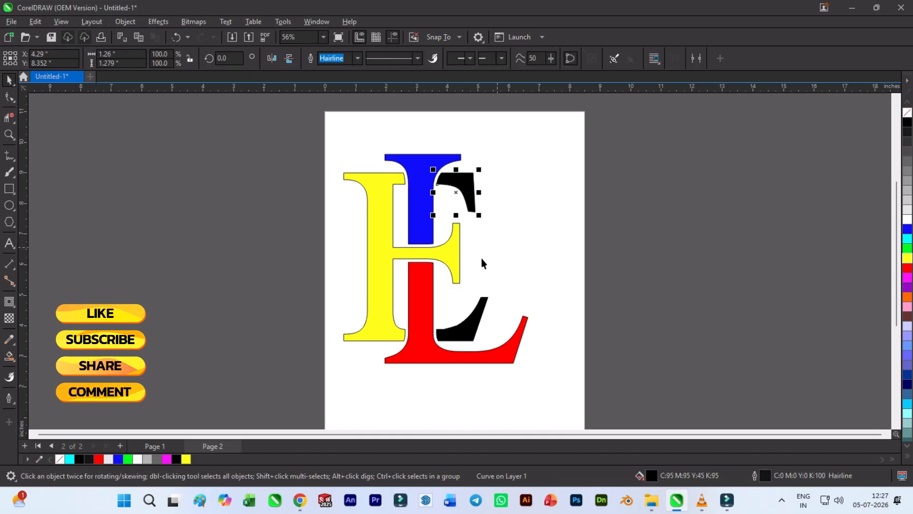
left_click(474, 323, "shift")
left_click(907, 219)
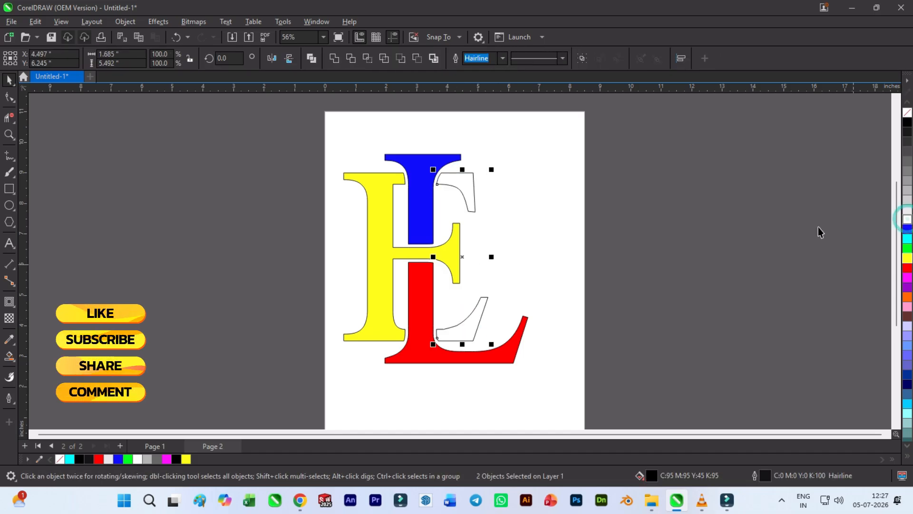
left_click(906, 248)
left_click(740, 256)
- Pull the red, green, yellow and blue pieces apart to check them, and undo all the moves
scroll(343, 245, "down", 2)
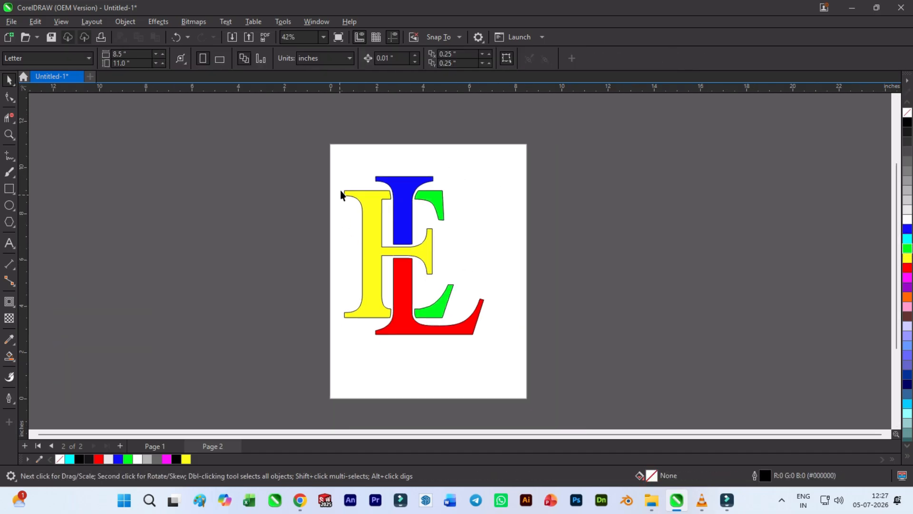
scroll(448, 310, "up", 2)
left_click_drag(223, 124, 526, 361)
left_click(803, 255)
left_click(396, 318)
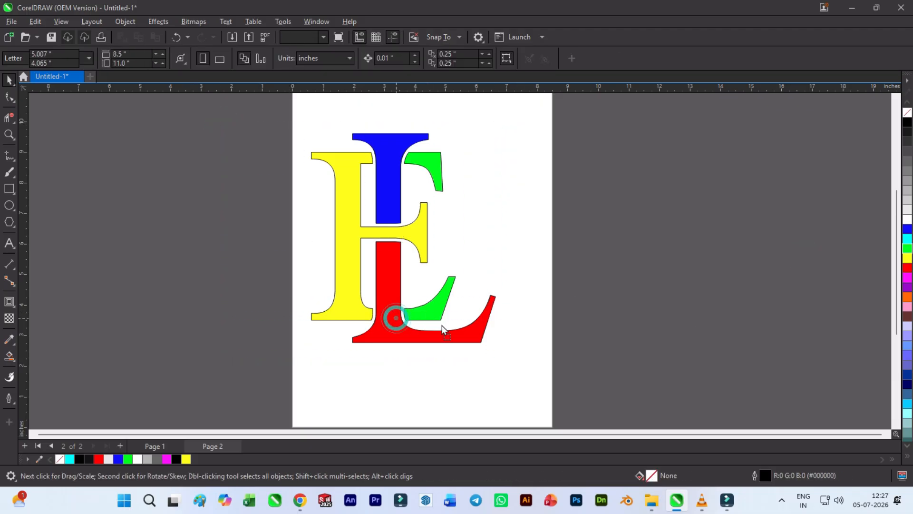
left_click_drag(404, 326, 673, 293)
left_click_drag(444, 298, 483, 309)
left_click_drag(426, 250, 448, 219)
left_click_drag(391, 185, 269, 209)
key("ctrl+z")
key("ctrl+z")
key("ctrl+z")
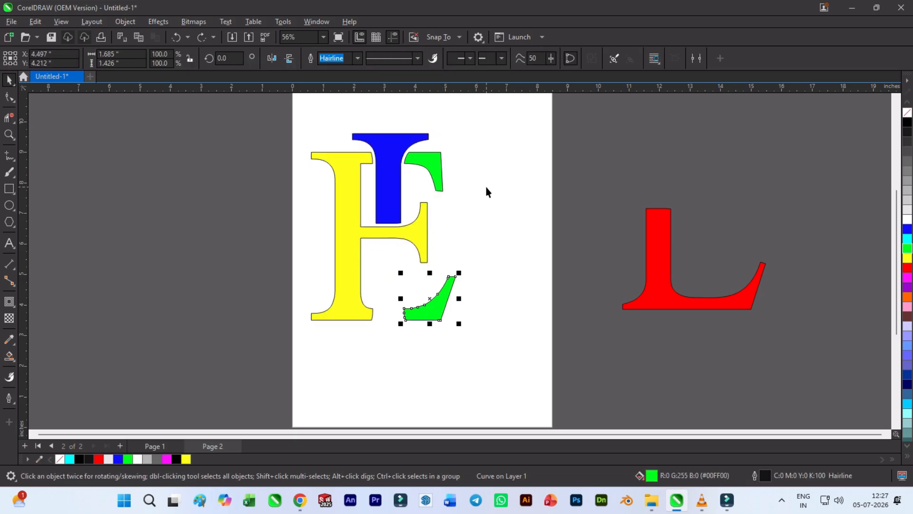
key("ctrl+z")
- Remove the outline from all the coloured monogram pieces
left_click(301, 161)
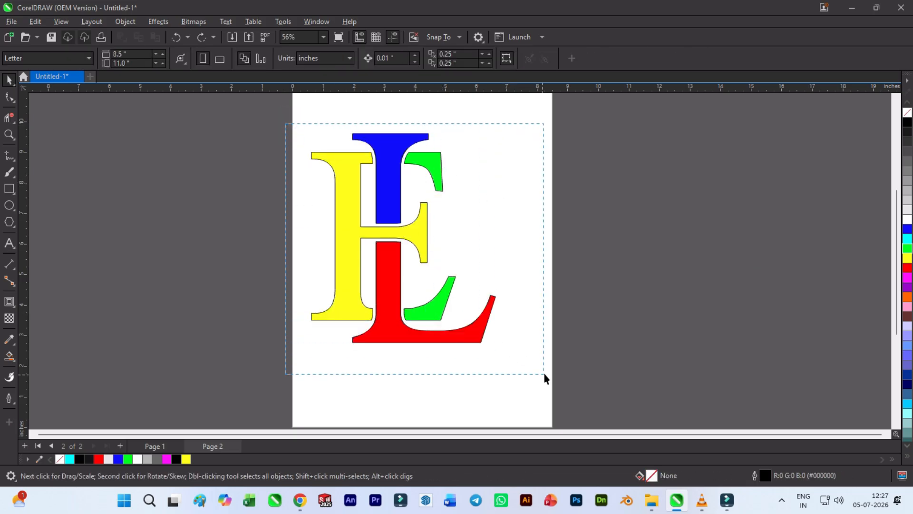
left_click_drag(540, 377, 540, 377)
right_click(907, 113)
left_click(595, 190)
scroll(551, 226, "up", 1)
left_click(432, 191)
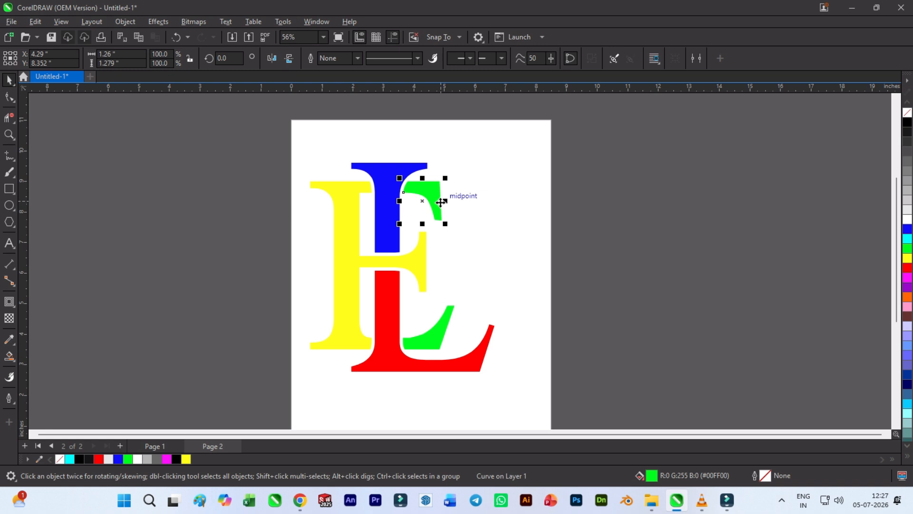
left_click(490, 213)
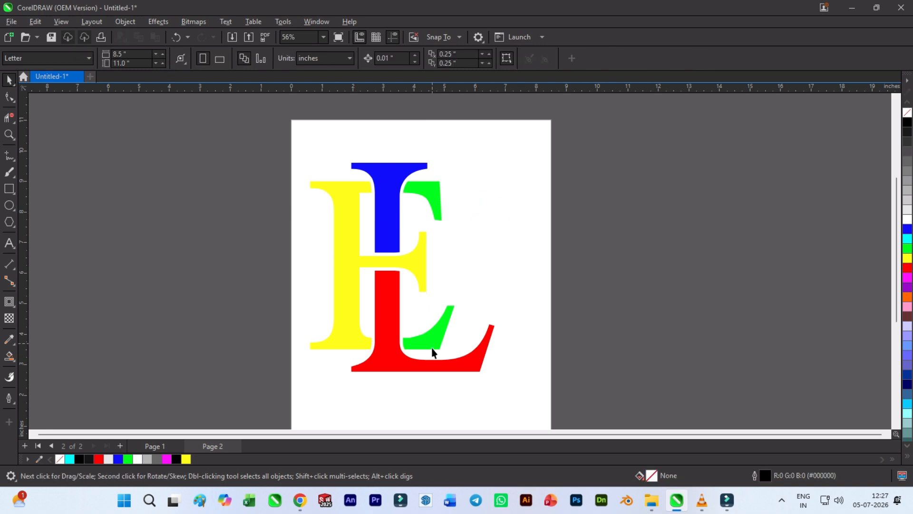
- Import the crown image "pngegg (60)" from Downloads and place it outside the page, to the right of the monogram
scroll(439, 366, "up", 1)
right_click(521, 270)
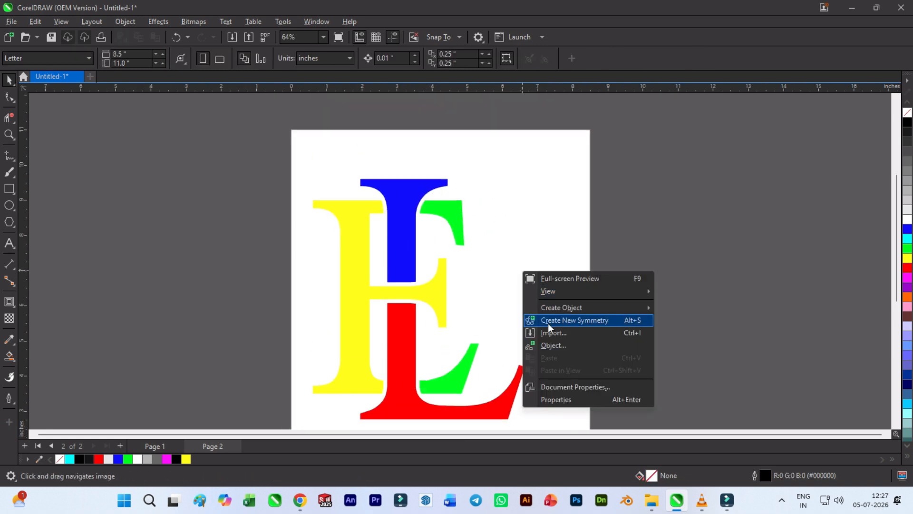
left_click(547, 334)
double_click(153, 126)
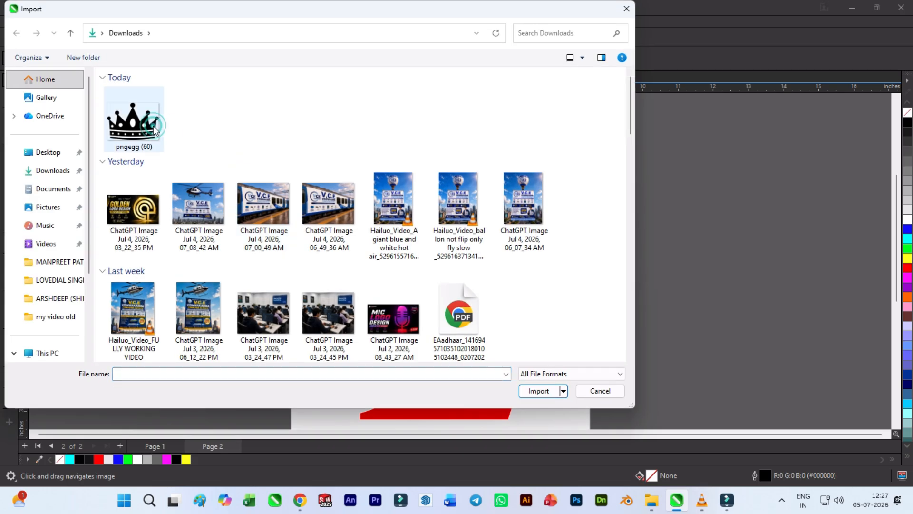
scroll(188, 192, "down", 2)
left_click(467, 154)
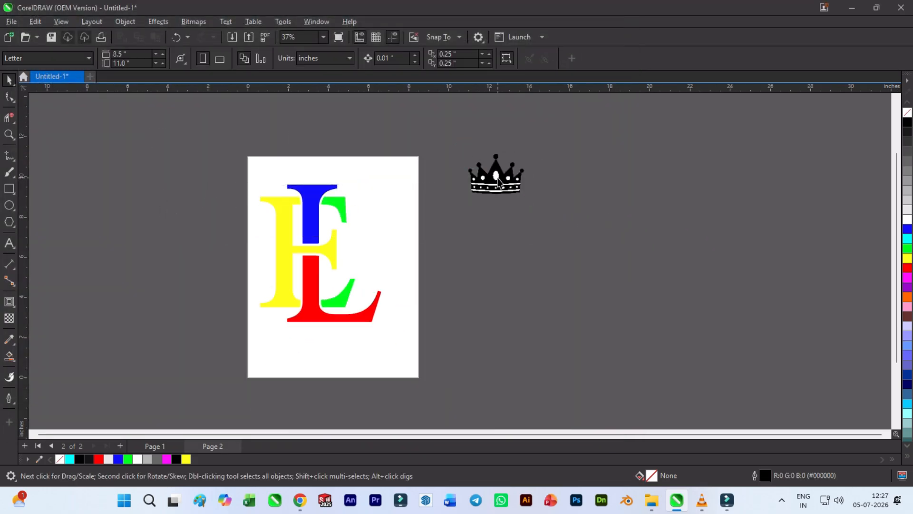
left_click_drag(496, 177, 466, 215)
scroll(466, 216, "up", 4)
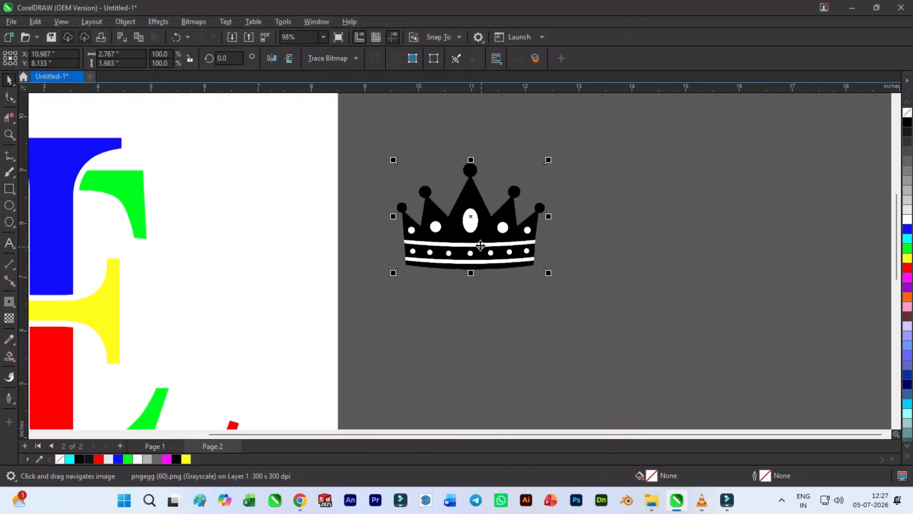
- Quick-trace the crown bitmap into a vector, move the traced copy aside and delete the original image
right_click(480, 247)
left_click(525, 159)
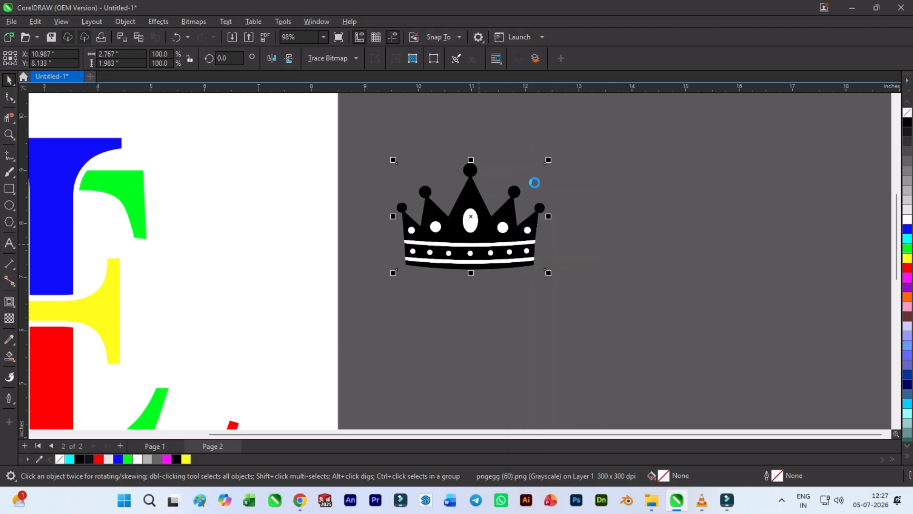
left_click(492, 237)
mouse_move(491, 232)
left_mouse_down()
mouse_move(506, 339)
mouse_move(477, 350)
mouse_move(469, 237)
left_mouse_up()
left_click(480, 253)
key("Delete")
- Ungroup the traced crown and trim its upper piece with the five white gem shapes
right_click(462, 242)
left_click(510, 182)
left_click(568, 211)
left_click_drag(364, 238, 536, 274)
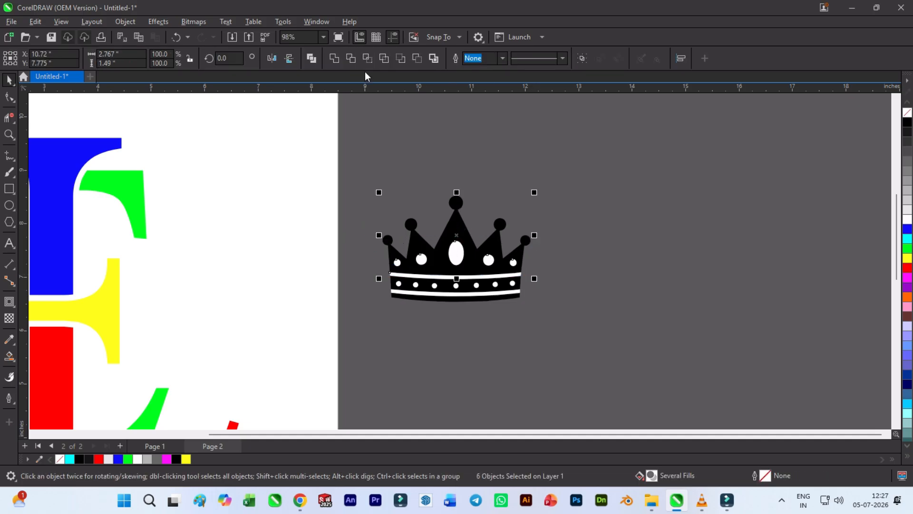
left_click(528, 147)
- Delete the five white gem shapes so only cut-out holes are left in the crown's upper piece
left_click(463, 249)
key("Delete")
left_click(488, 260)
key("Delete")
left_click(513, 262)
key("Delete")
left_click(421, 260)
key("Delete")
left_click(397, 263)
key("Delete")
- Delete the white stripes above and below the crown's band, along with the thin black strip at its base
left_click(430, 275)
key("Delete")
left_click(436, 295)
key("Delete")
left_click_drag(597, 328, 353, 287)
scroll(446, 307, "up", 5)
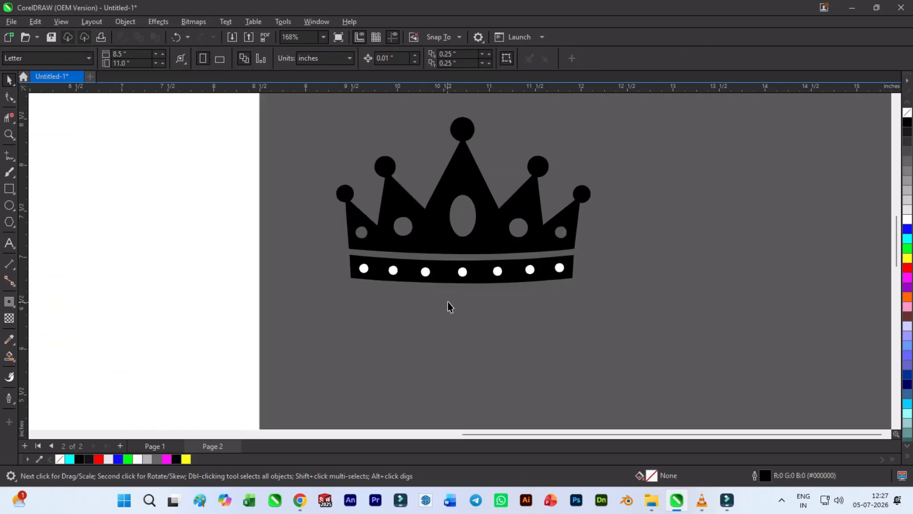
- Trim the seven white dots out of the crown's base band, remove the dots and combine the band into one curve
left_click_drag(692, 330, 264, 244)
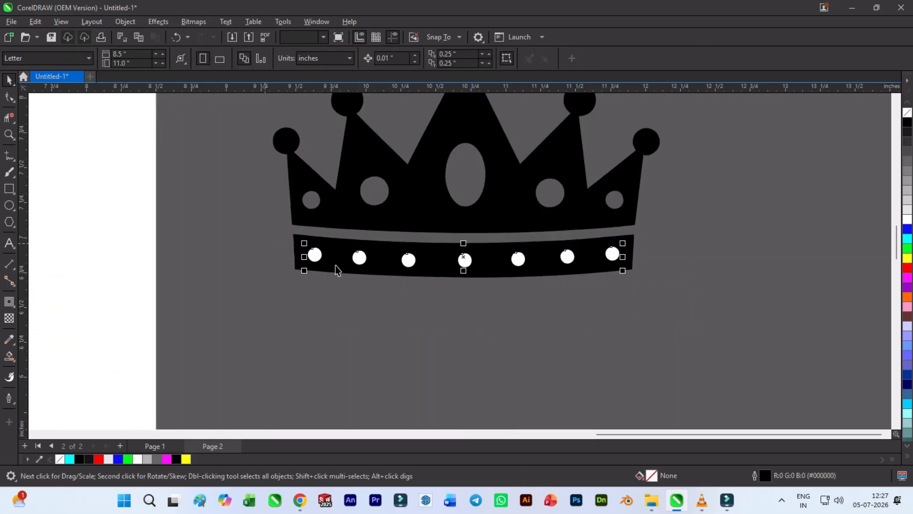
left_click(631, 245, "shift")
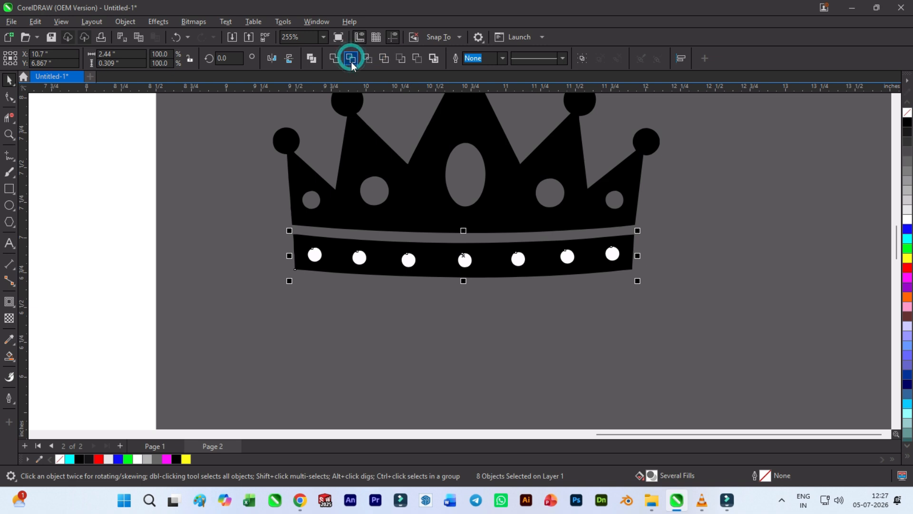
left_click(352, 59)
left_click(408, 259)
key("Delete")
left_click_drag(269, 226, 624, 310)
key("ctrl+l")
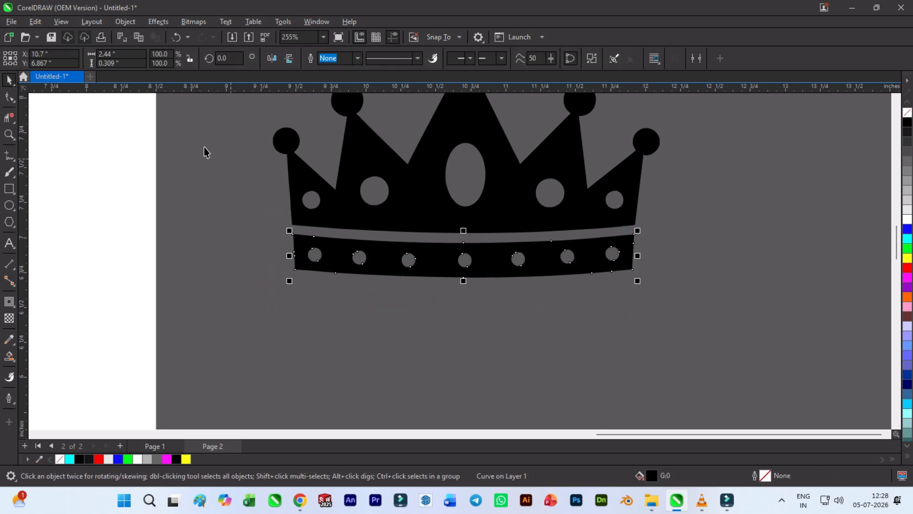
- Straighten the curved bottom edge of the crown's upper piece by removing its extra nodes and converting it to a line
left_click(12, 98)
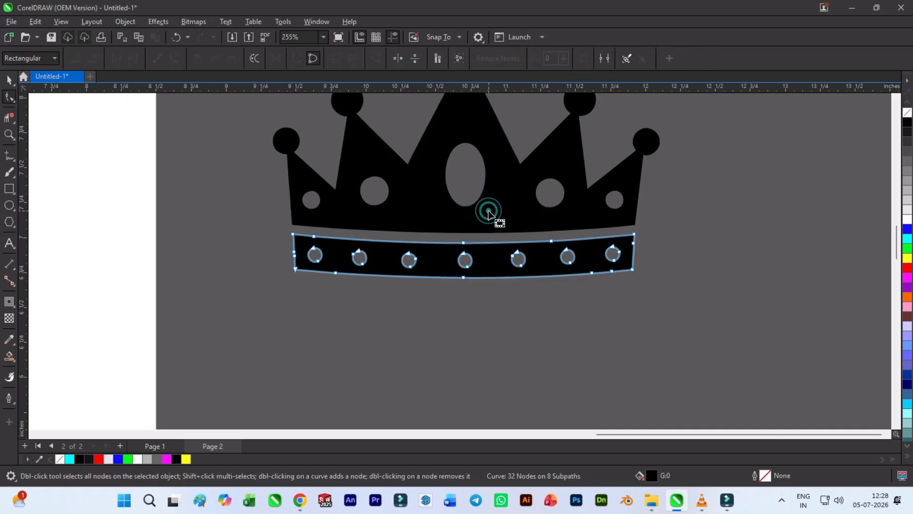
left_click(472, 228)
double_click(551, 232)
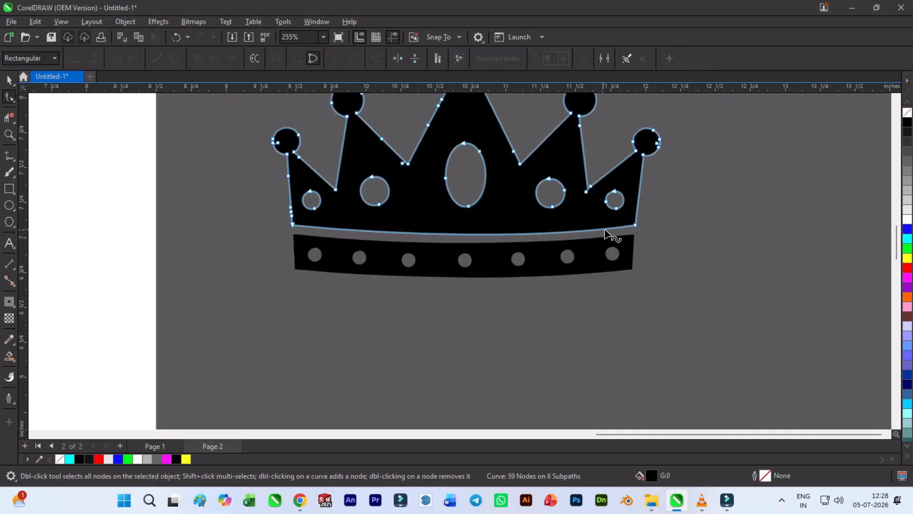
left_click(635, 225)
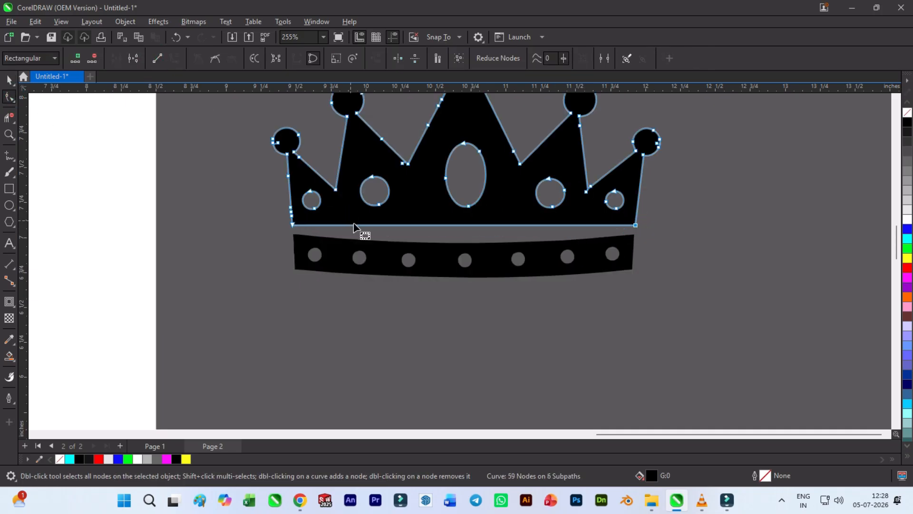
- Straighten the base band's upper edge by deleting its three intermediate nodes and converting the segment to a line
left_click(462, 253)
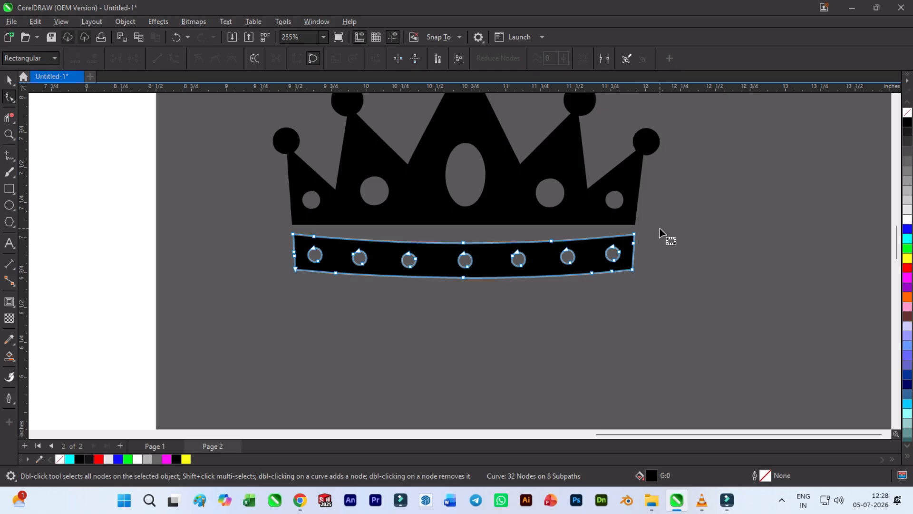
left_click_drag(481, 255, 440, 238)
double_click(463, 243)
double_click(552, 241)
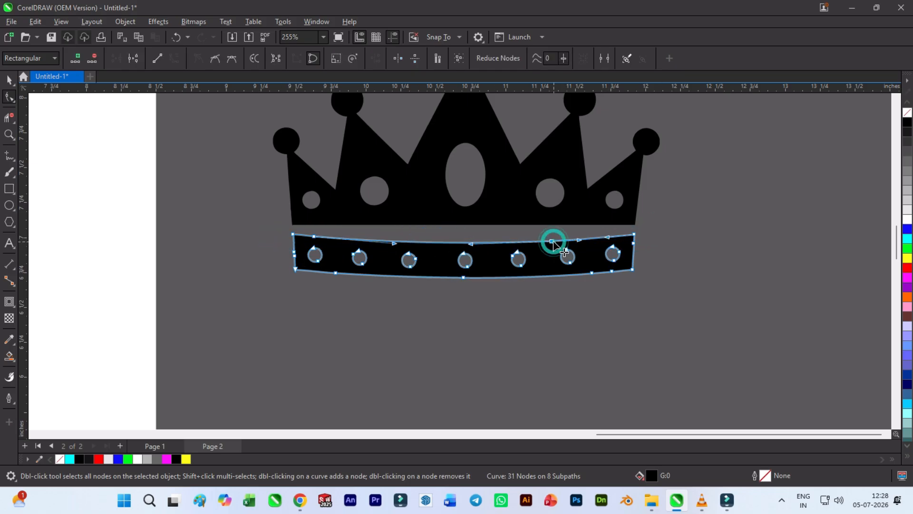
double_click(315, 238)
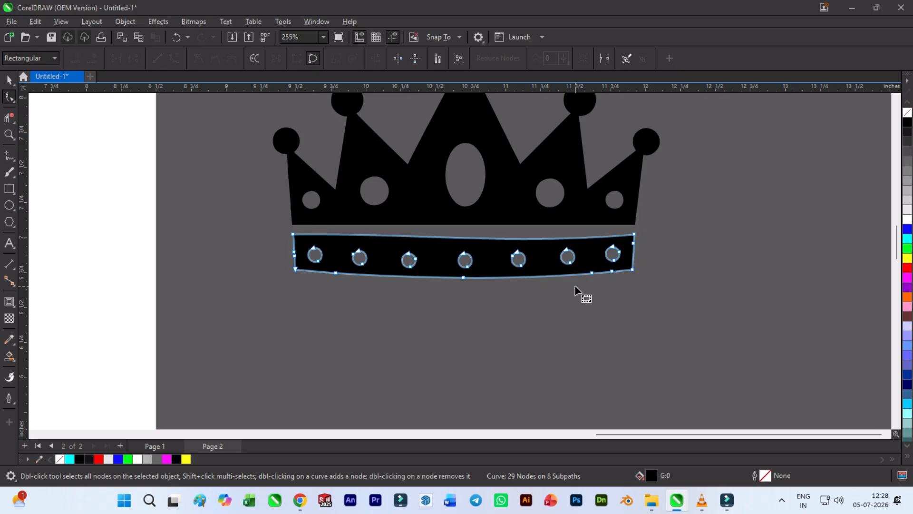
left_click(632, 235)
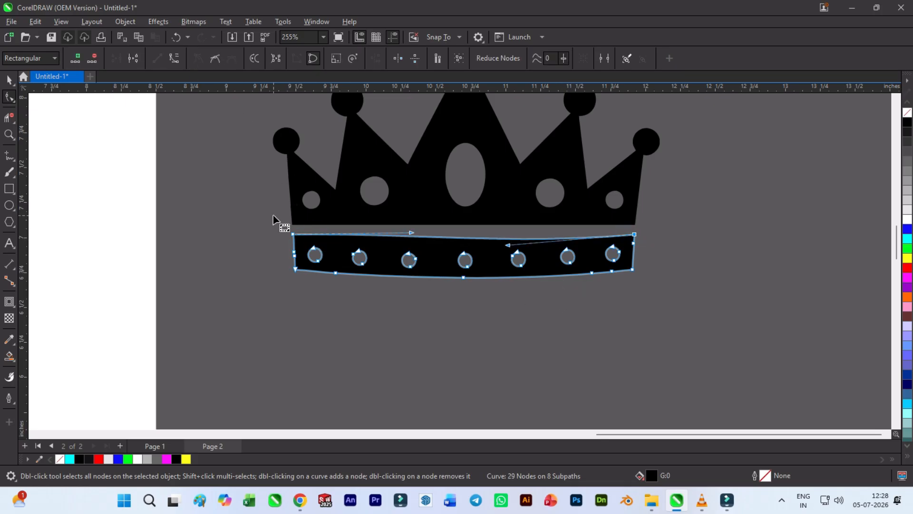
left_click(155, 64)
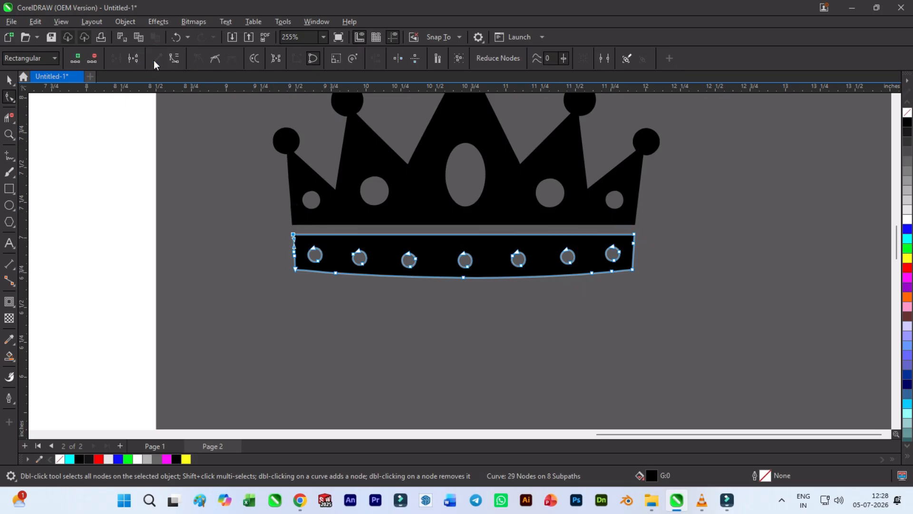
- Remove the intermediate nodes from the base band's lower edge and convert that edge to a straight line
double_click(465, 278)
double_click(334, 272)
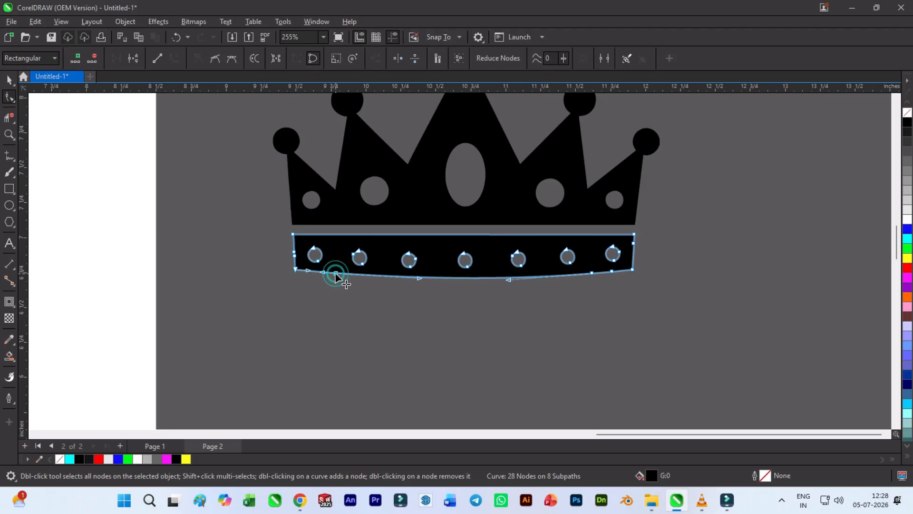
double_click(593, 275)
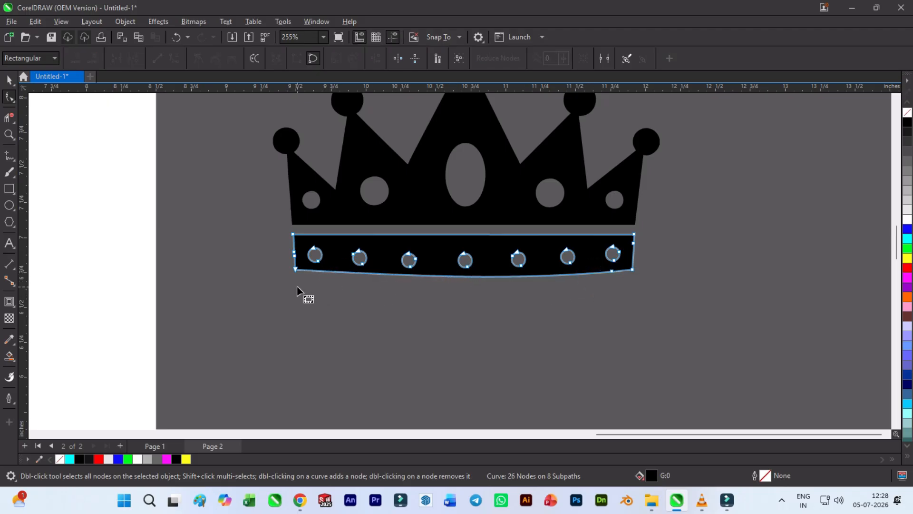
left_click(295, 269)
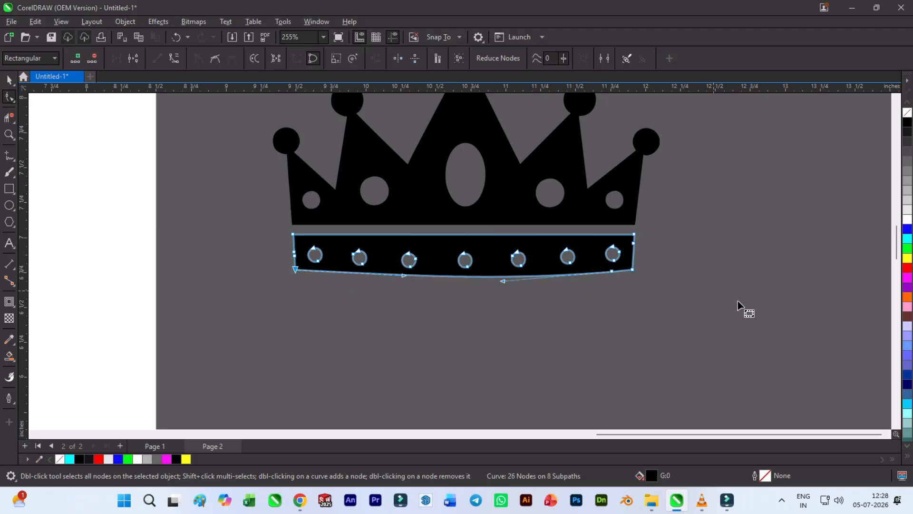
left_click(613, 275)
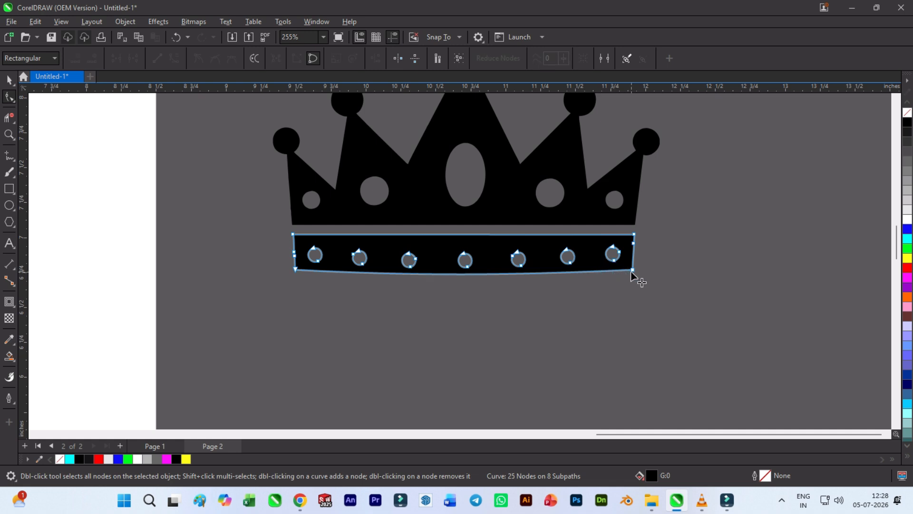
left_click(632, 271)
left_click(157, 58)
- Select the nodes of the seven holes in the base band and nudge them upward
left_click_drag(667, 317, 307, 271)
left_click(517, 308)
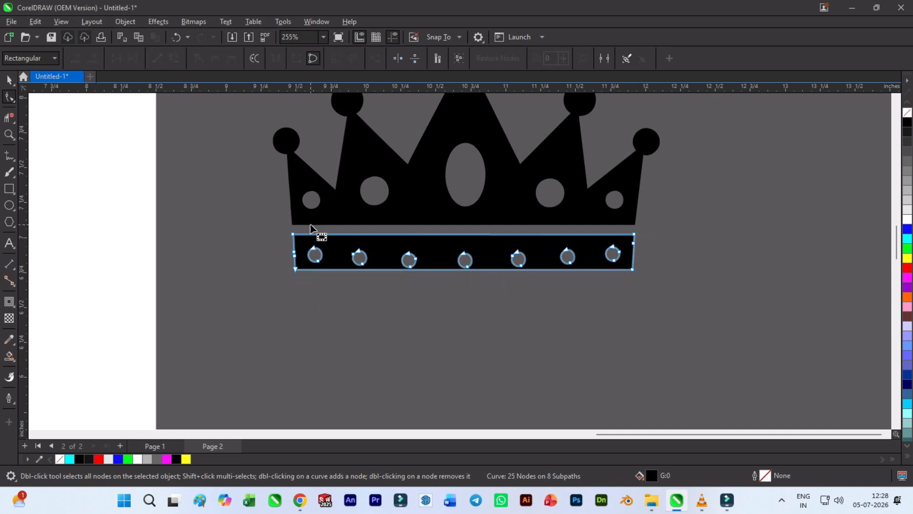
left_click_drag(304, 231, 619, 302)
key("Up")
key("Up")
key("Up")
key("Up")
key("Up")
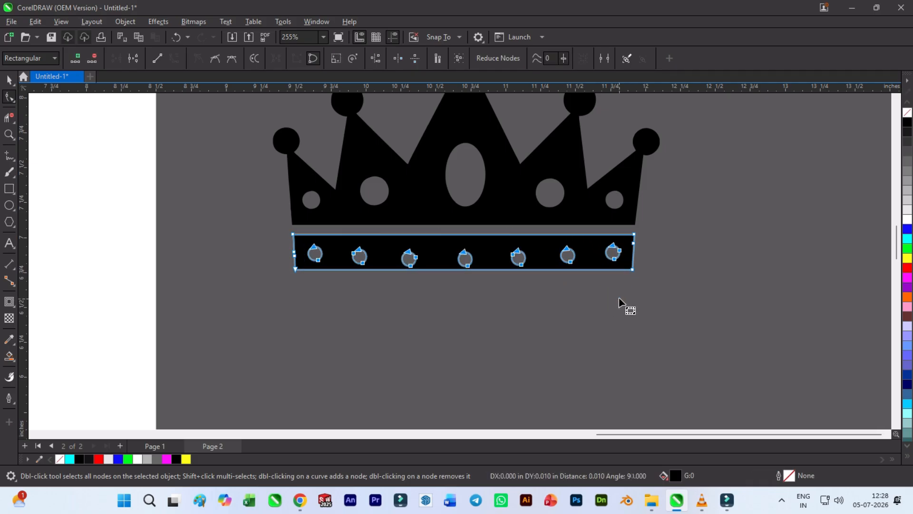
left_click(613, 294)
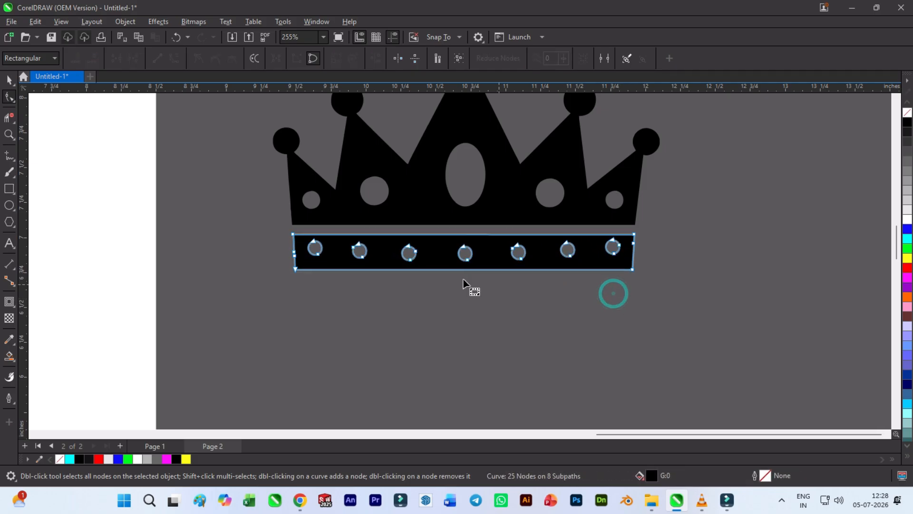
- Erase all seven uneven holes from the base band with the Virtual Segment Delete tool
left_click(9, 79)
left_click(312, 255)
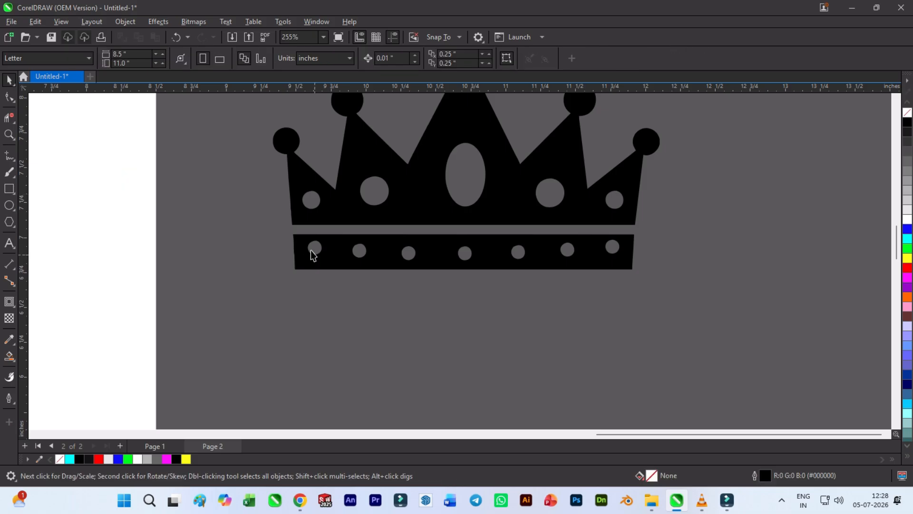
left_click(10, 102)
left_click(9, 116)
scroll(361, 252, "up", 3)
left_click(254, 231)
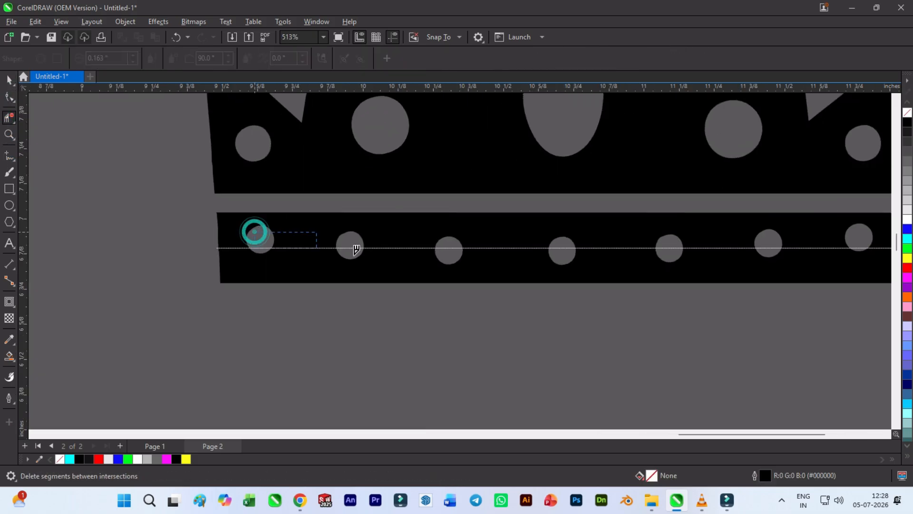
left_click_drag(623, 262, 623, 262)
left_click_drag(572, 257, 695, 243)
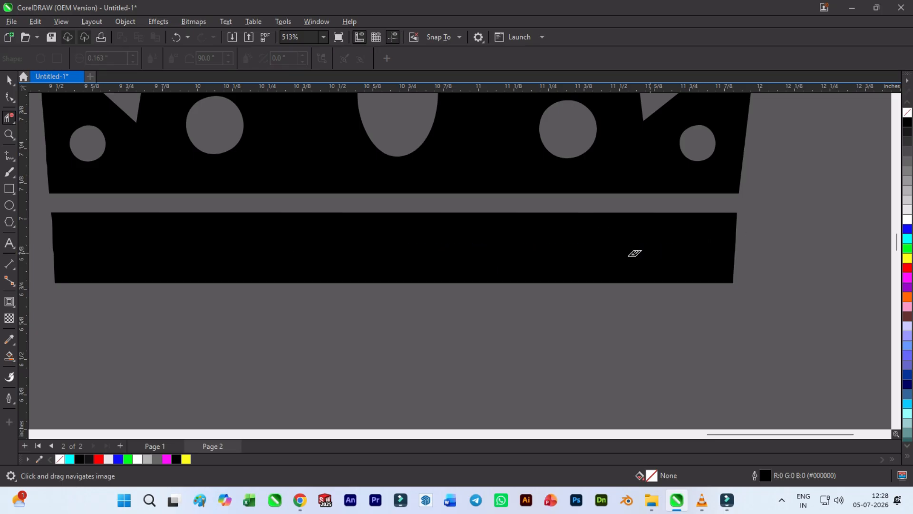
- Draw a circle about 0.137 in wide on the band, fill it green and repeat it as a row of six evenly spaced circles
scroll(584, 258, "down", 3)
left_click(13, 210)
left_click_drag(477, 251, 540, 248)
left_click(907, 249)
key("ctrl+r")
key("ctrl+r")
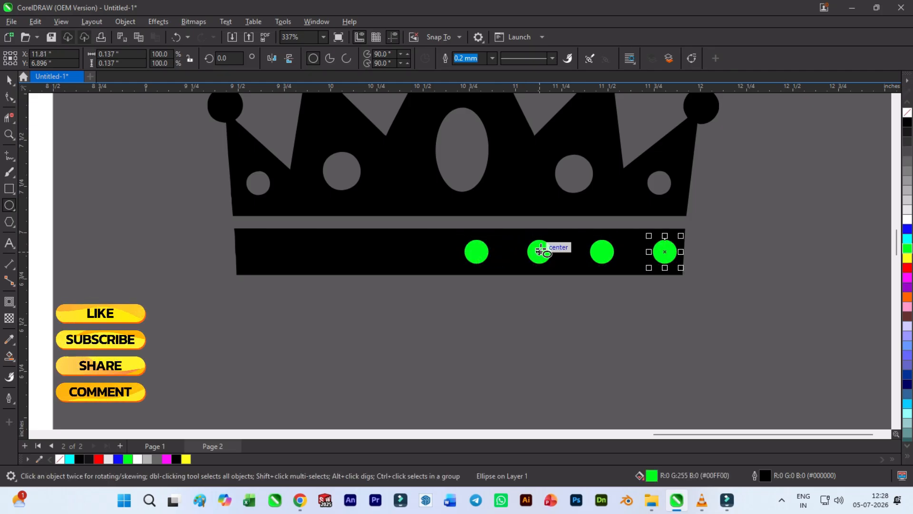
key("ctrl+r")
key("ctrl+r")
- Select the six green circles and shift the row left so that it starts just inside the band's left end
scroll(87, 171, "down", 3)
left_click_drag(561, 276, 223, 192)
scroll(204, 190, "up", 2)
key("Left")
key("Left")
key("Left")
key("Left")
key("Left")
key("Left")
key("Left")
key("Left")
key("Left")
key("Left")
key("Left")
key("Left")
key("Left")
key("Left")
key("Left")
key("Left")
key("Left")
key("Left")
key("Left")
key("Left")
key("Left")
key("Left")
key("Left")
key("Left")
key("Left")
key("Left")
key("Left")
key("Left")
key("Left")
key("Left")
key("Left")
key("Left")
key("Left")
key("Left")
key("Left")
key("Left")
key("Left")
key("Left")
key("Left")
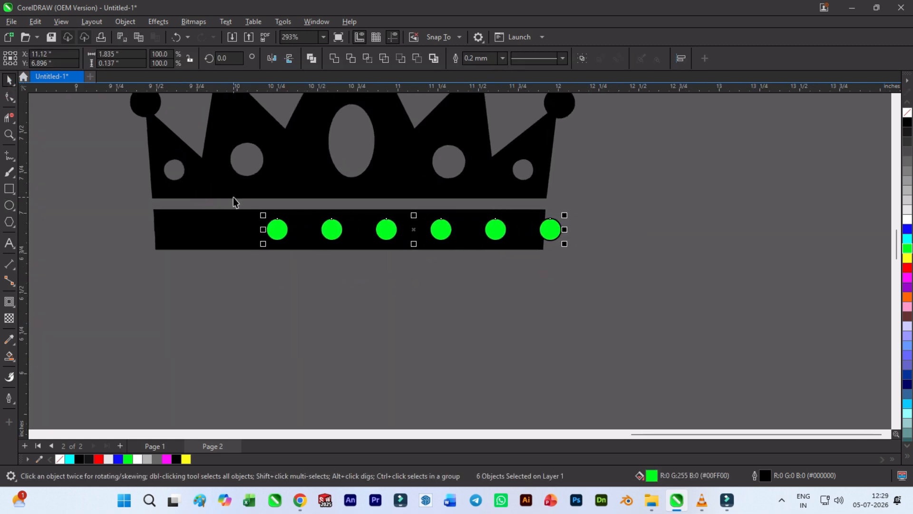
key("Left")
key("Left")
key("Left")
key("Left")
key("Left")
key("Left")
key("Left")
key("Left")
key("Left")
key("Left")
key("Left")
key("Left")
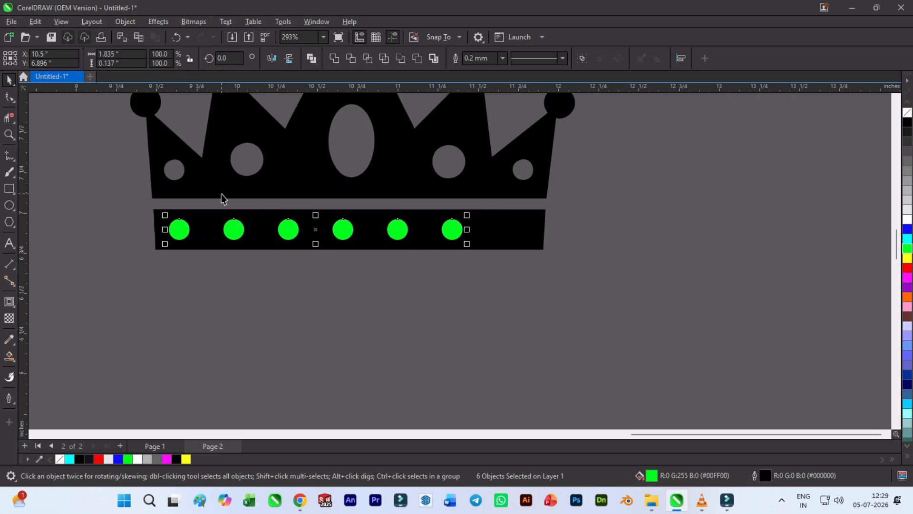
key("Right")
key("Up")
key("Down")
- Duplicate a circle at the same spacing to add a seventh green circle near the band's right end
left_click(252, 275)
left_click_drag(512, 266, 413, 242)
left_click_drag(397, 229, 452, 231)
key("Escape")
left_click(451, 233)
- Trim the seven green circles out of the base band and delete the fifth and sixth circles
left_click_drag(568, 267, 135, 206)
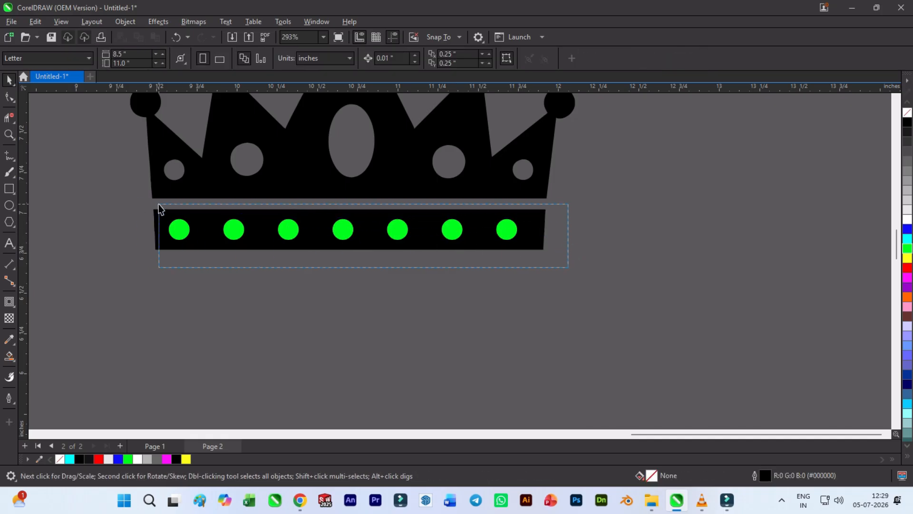
left_click(344, 61)
left_click(404, 272)
left_click(400, 226)
key("Delete")
left_click(454, 223)
key("Delete")
left_click_drag(552, 307, 178, 179)
left_click_drag(168, 188, 164, 189)
key("Delete")
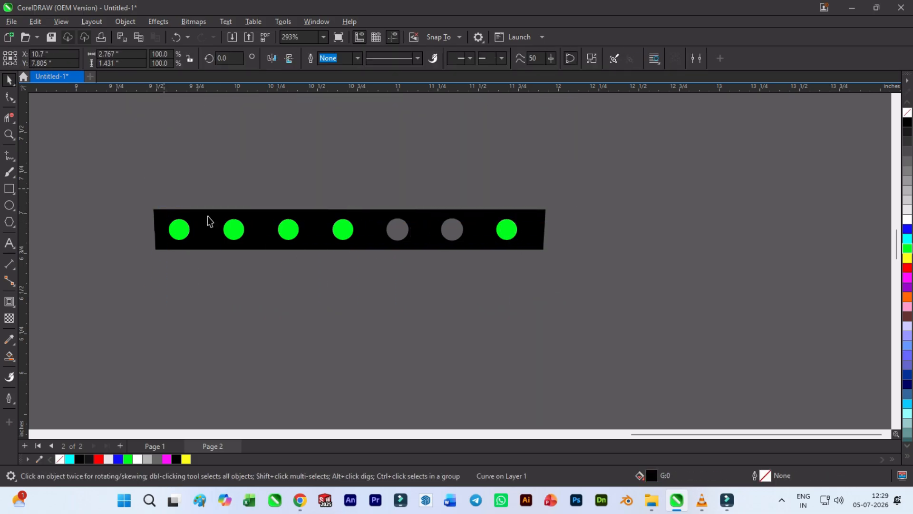
key("ctrl+z")
- Delete the remaining five green circles, keeping the band and the crown's upper piece
left_click_drag(512, 312, 156, 167)
key("Delete")
left_click(505, 230)
key("Delete")
- Nudge the perforated base band slightly up toward the crown's upper piece
mouse_move(405, 251)
left_mouse_down()
mouse_move(422, 269)
mouse_move(412, 260)
left_mouse_up()
key("Up")
key("Up")
key("Down")
- Move both crown pieces onto the top of the blue L stem and shrink them to about 2.674 in wide
scroll(587, 279, "down", 4)
left_click_drag(470, 204, 471, 204)
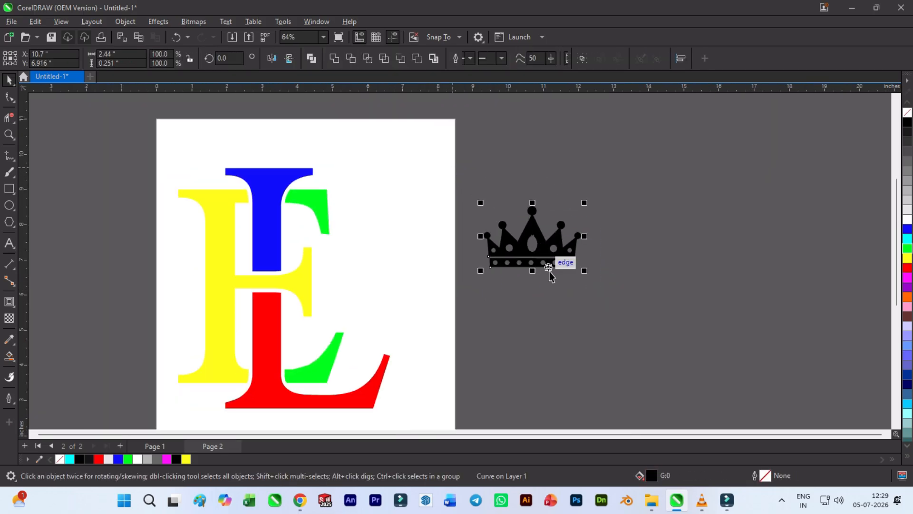
left_click_drag(532, 267, 259, 175)
scroll(259, 164, "up", 3)
scroll(413, 262, "up", 2)
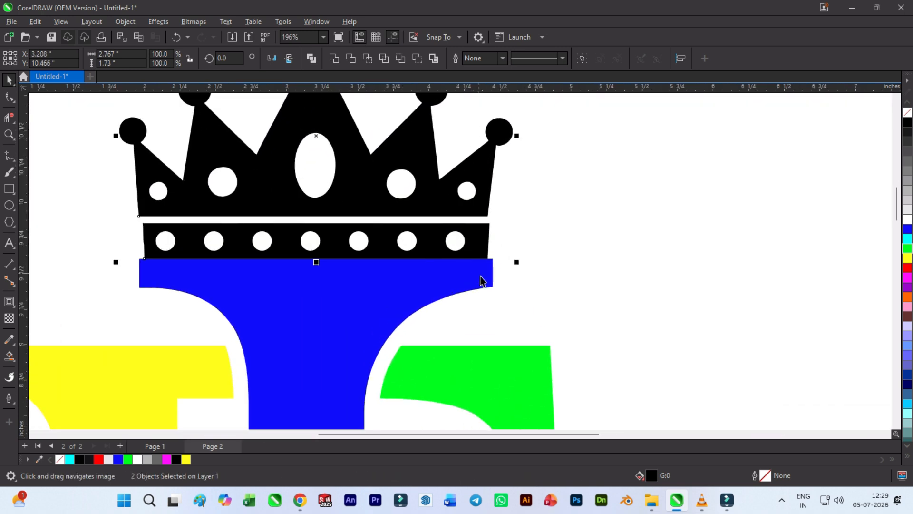
left_click_drag(518, 261, 509, 260)
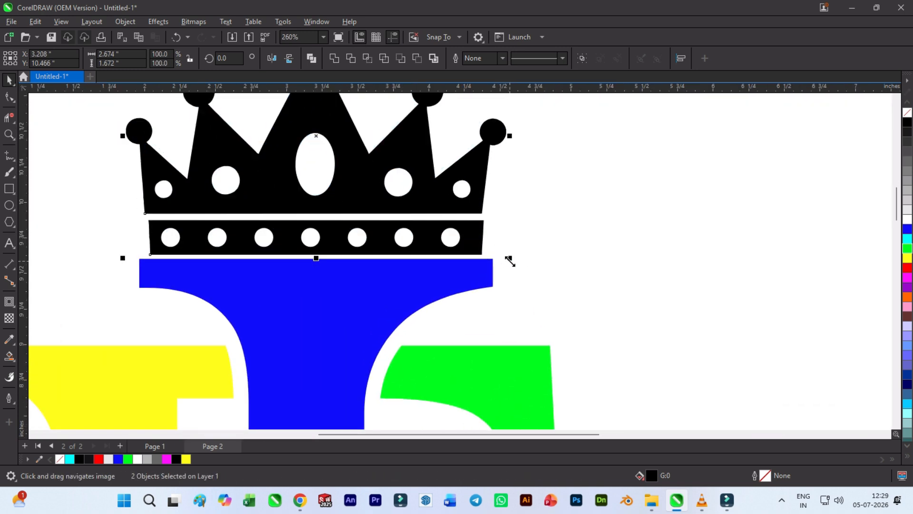
- Scale down the whole crowned monogram and move it slightly right and down on the page
scroll(510, 261, "down", 6)
left_click_drag(483, 377, 448, 334)
left_click_drag(387, 320, 400, 352)
- Group the two crown pieces and nudge the group up about 0.05 in above the blue L stem
scroll(480, 230, "up", 3)
left_click(376, 220)
scroll(377, 222, "up", 3)
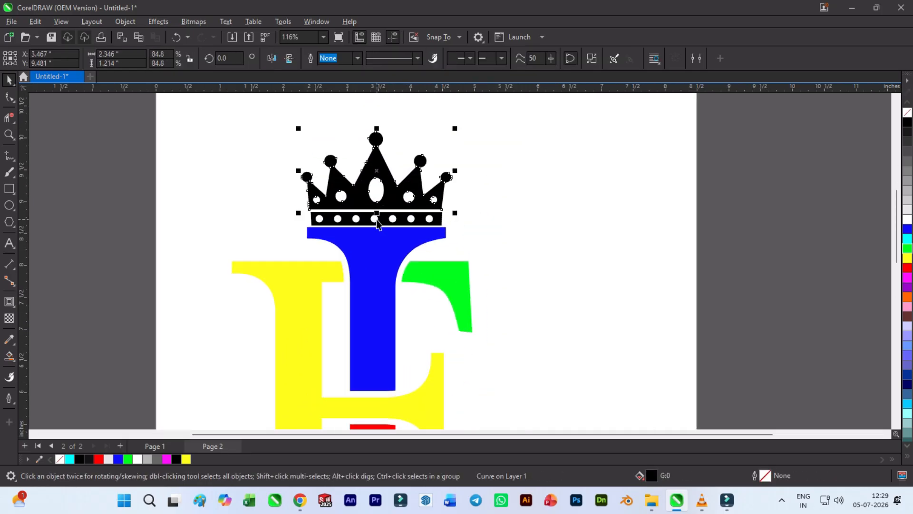
left_click(379, 220, "shift")
key("ctrl+g")
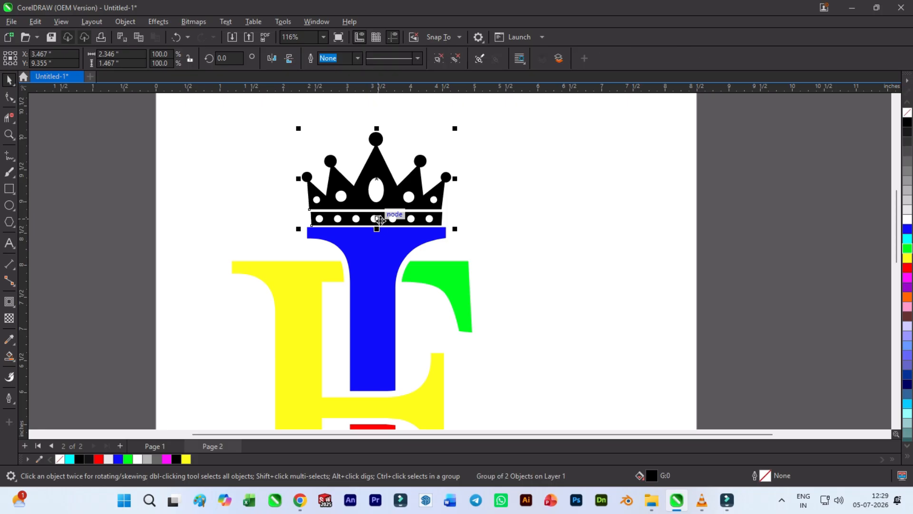
key("Up")
key("Up")
key("Up")
key("Up")
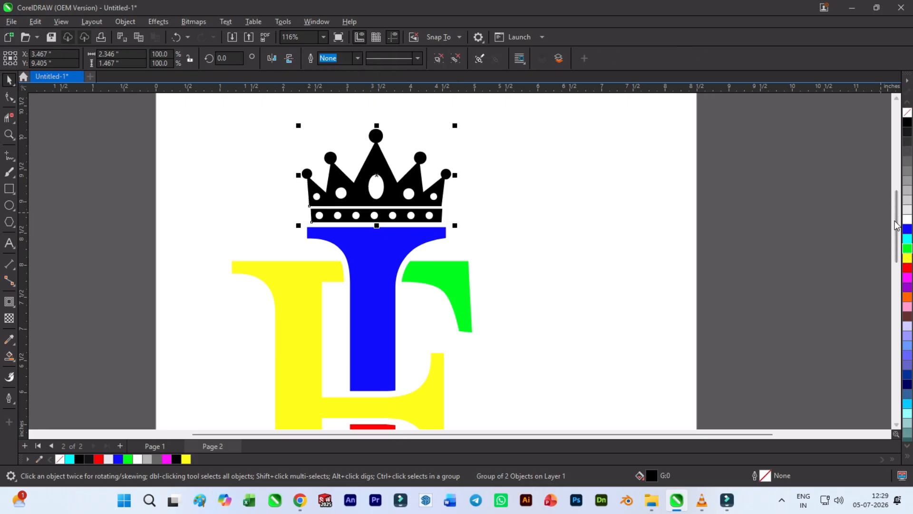
- Fill the crown group with the same blue as the L stem
left_click(905, 229)
left_click(635, 233)
scroll(309, 192, "down", 3)
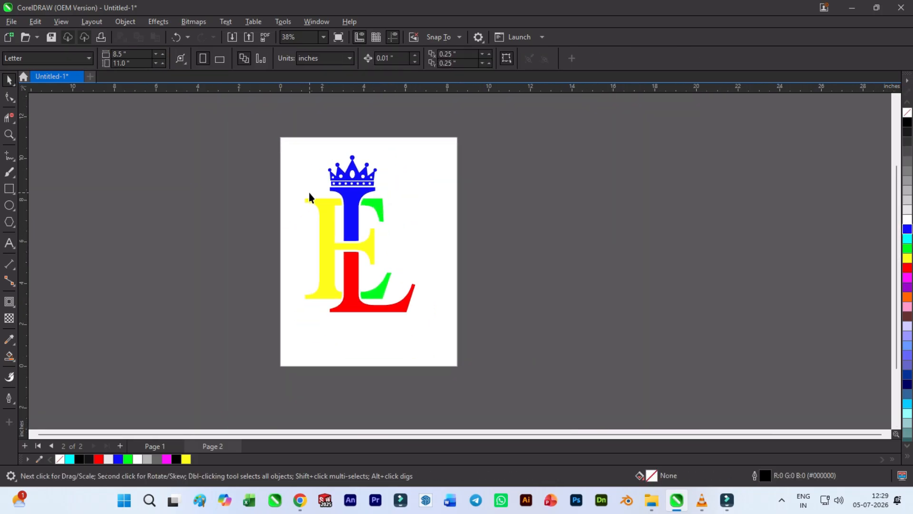
- Select the crown and all letter pieces and fill them with dark grey #1A1A1A
left_click_drag(220, 122, 409, 333)
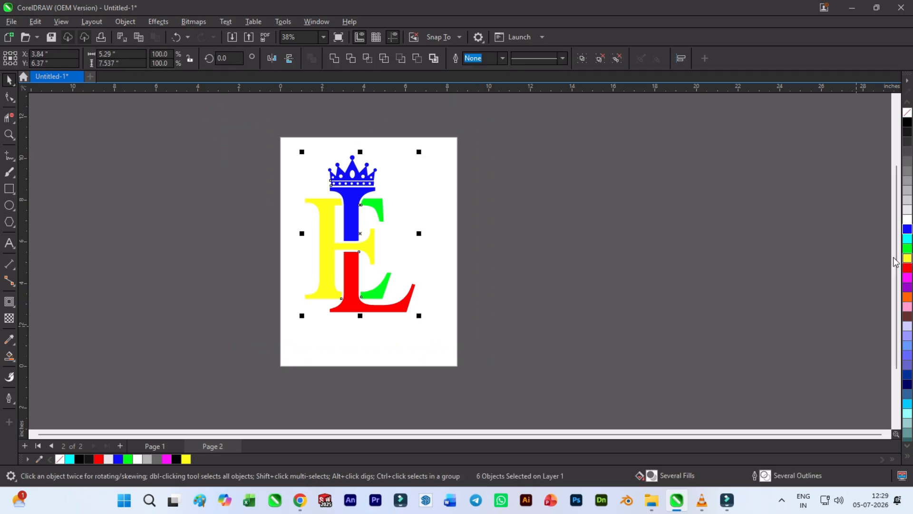
left_click(907, 247)
left_click(907, 238)
left_click(906, 229)
left_click(905, 178)
left_click(908, 131)
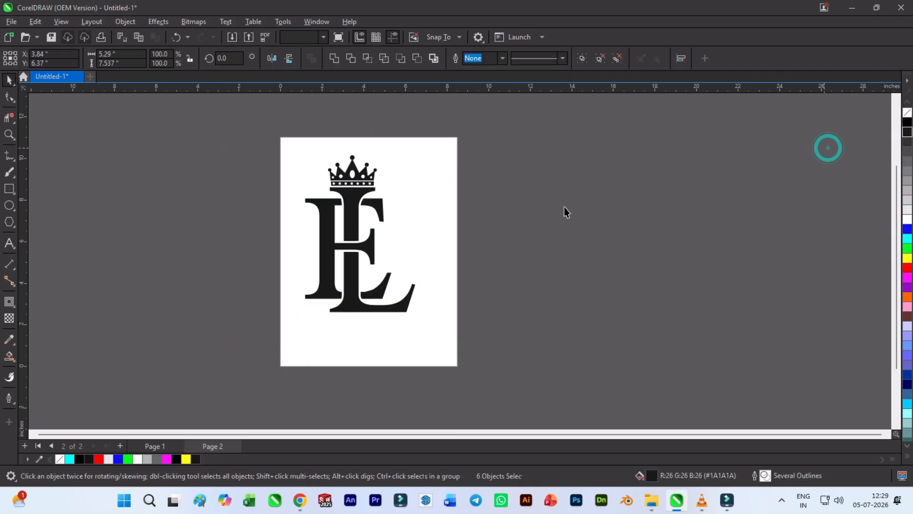
- Group the five letter pieces, and group them together with the crown
scroll(357, 188, "up", 2)
left_click(352, 286)
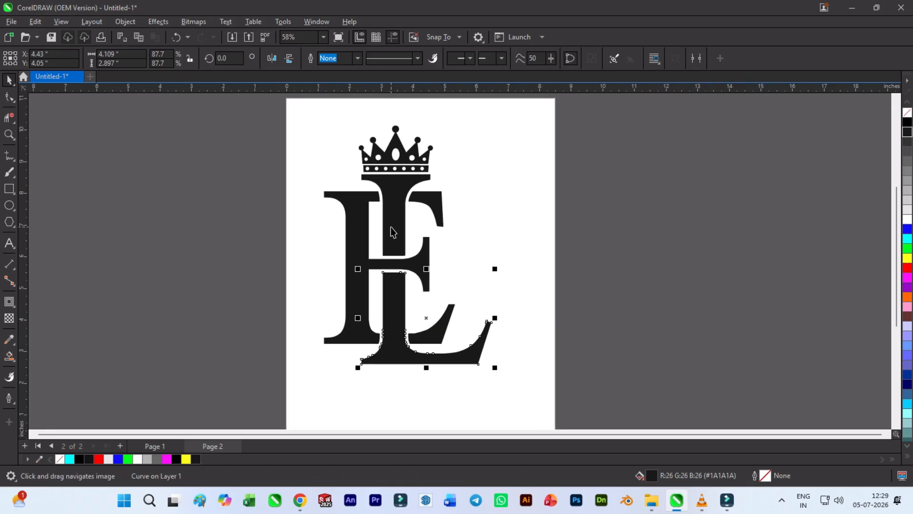
left_click(391, 234, "shift")
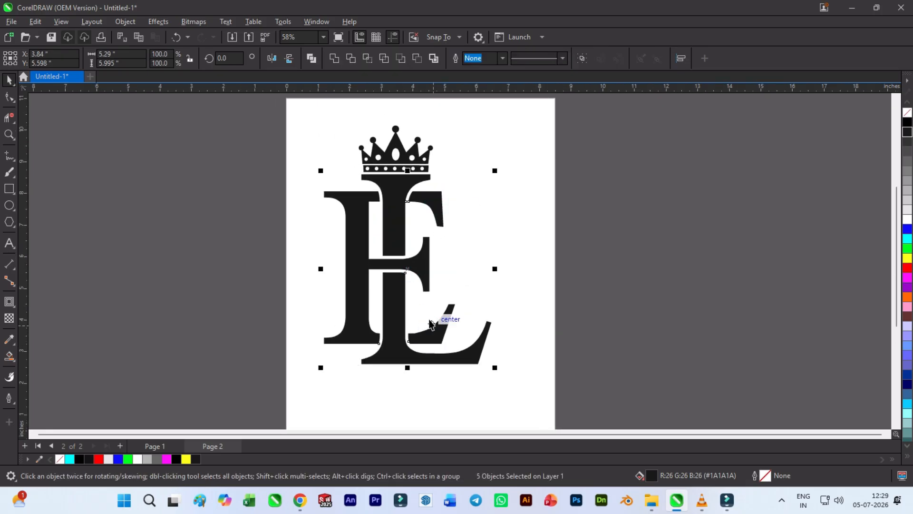
key("ctrl+g")
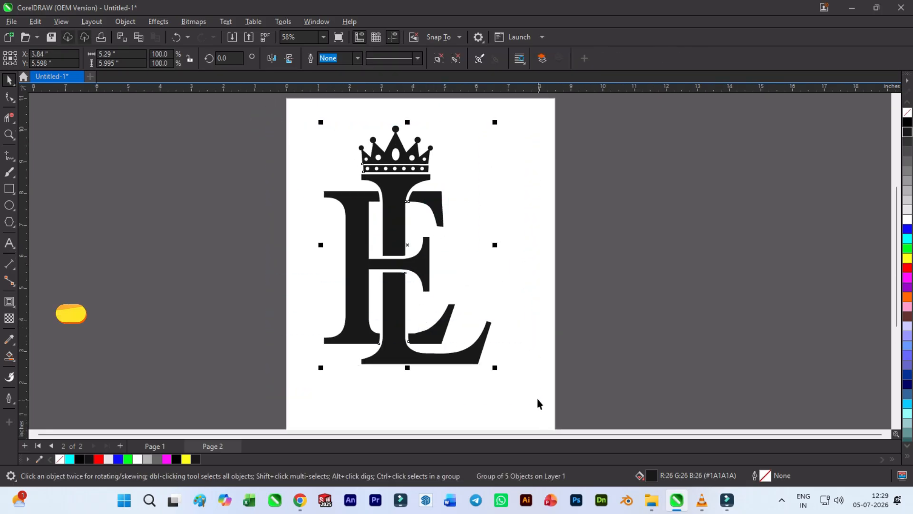
left_click_drag(538, 401, 538, 401)
key("g")
- Apply a diagonal fountain fill to the grouped monogram and crown using the light gold gradient preset
left_click(9, 356)
left_click(36, 357)
left_click_drag(312, 178, 470, 358)
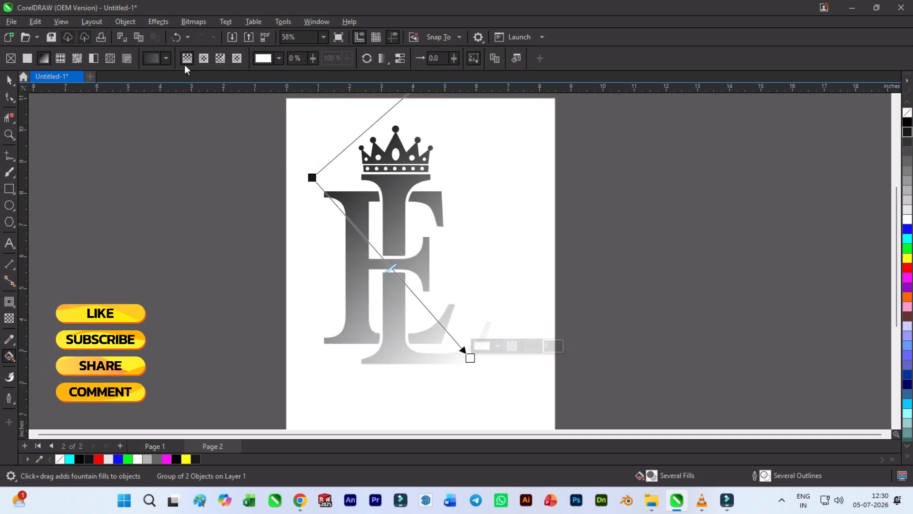
left_click(165, 58)
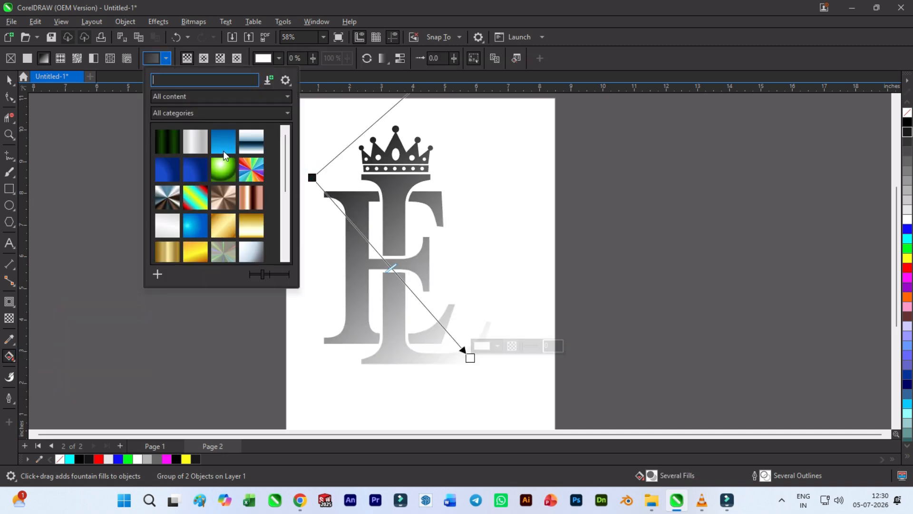
left_click(222, 227)
left_click(555, 218)
left_click(540, 245)
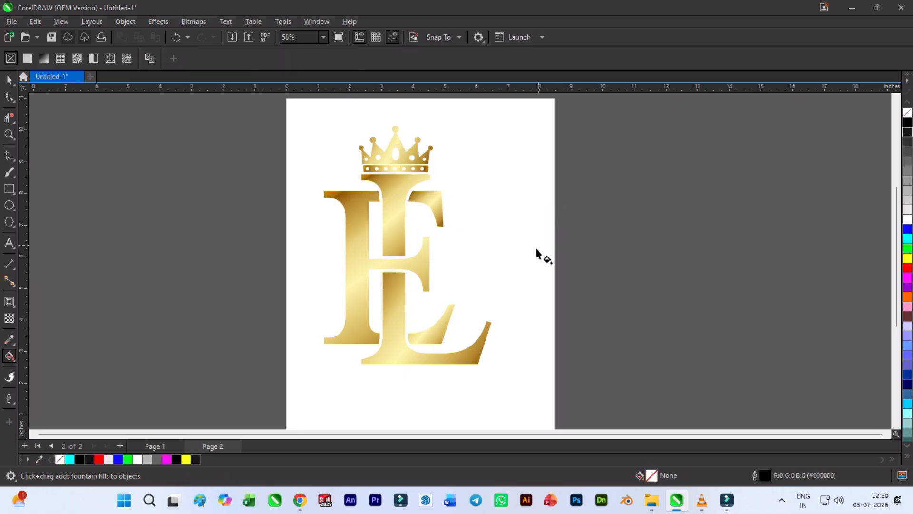
left_click(411, 166)
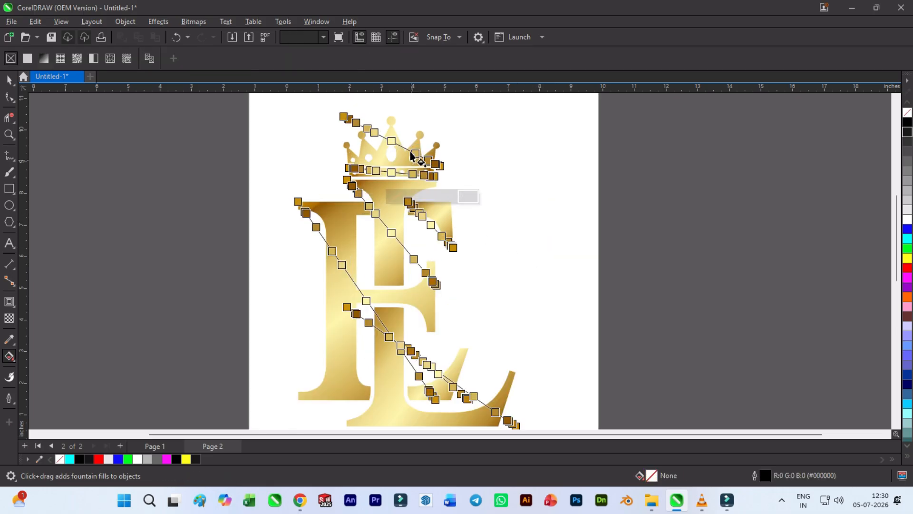
scroll(411, 165, "up", 3)
left_click_drag(473, 179, 487, 195)
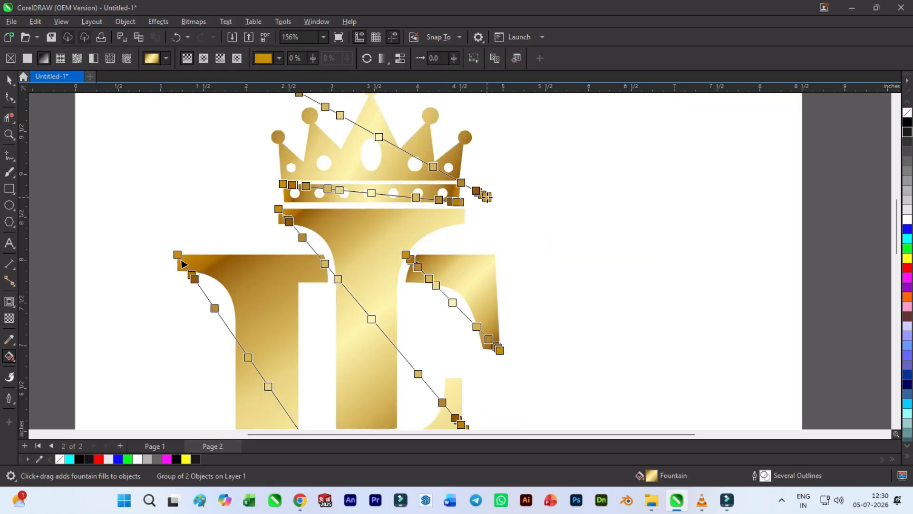
left_click(521, 184)
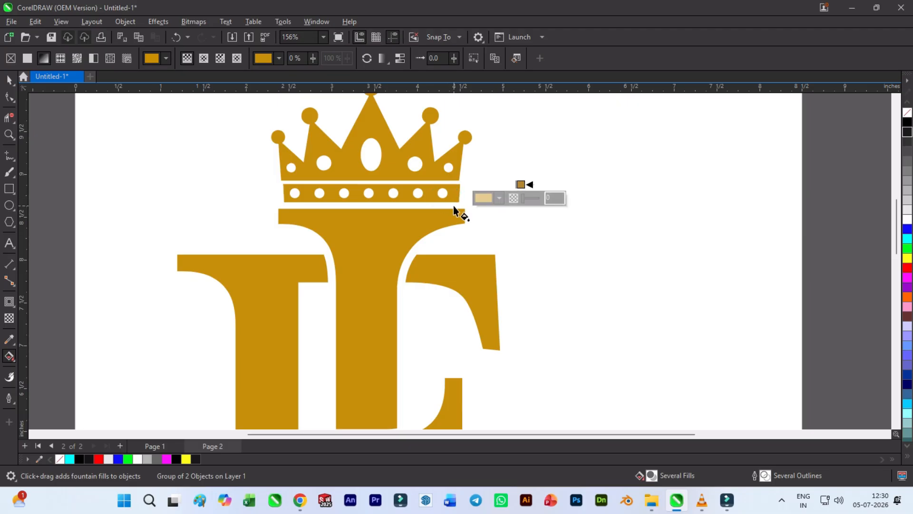
key("ctrl+z")
- Redraw the gold gradient as one diagonal sweep from above the E's upper-left corner to the L's lower-right foot
scroll(401, 192, "down", 3)
left_click_drag(327, 171, 488, 362)
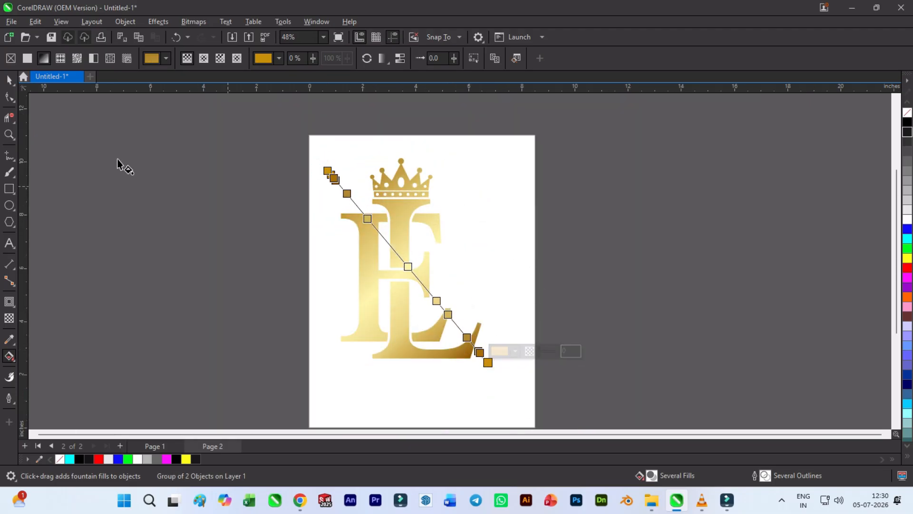
left_click(9, 80)
left_click(108, 163)
- Apply the Plastic texture effect to the whole gold monogram and crown group
left_click_drag(253, 141, 467, 328)
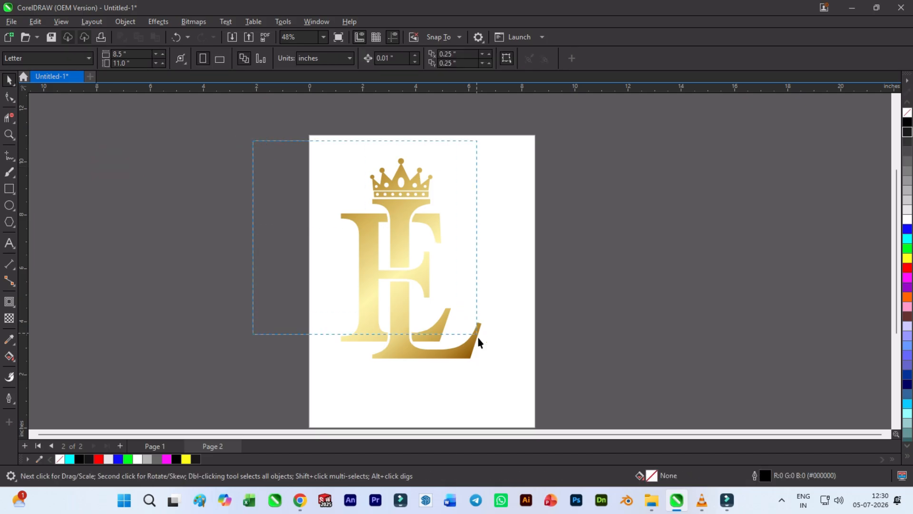
left_click(159, 22)
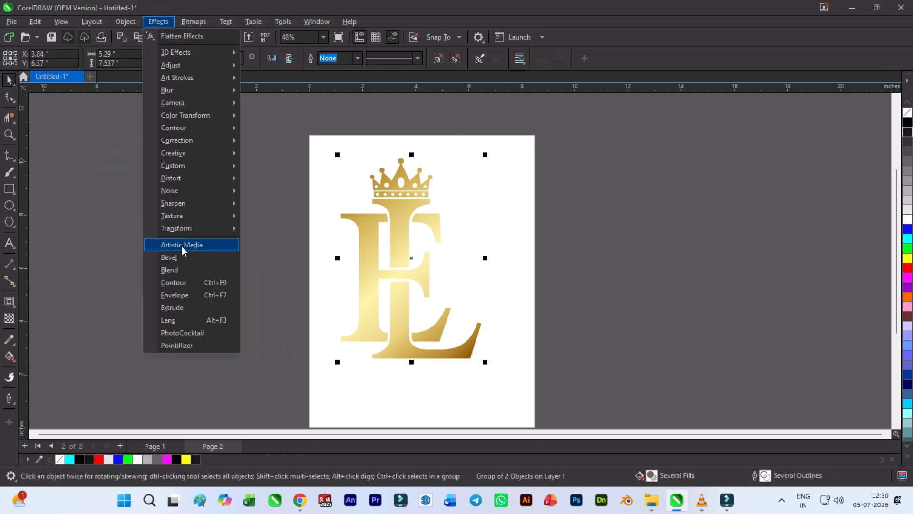
mouse_move(233, 218)
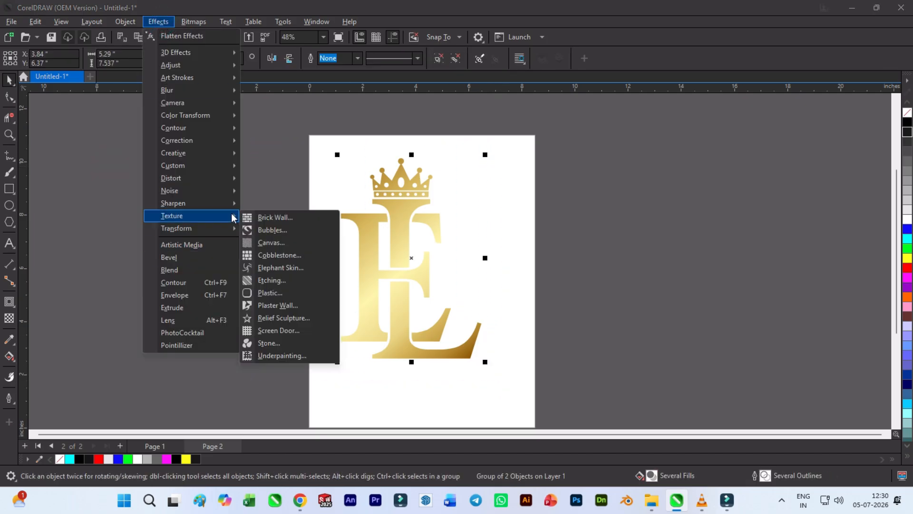
left_click(272, 290)
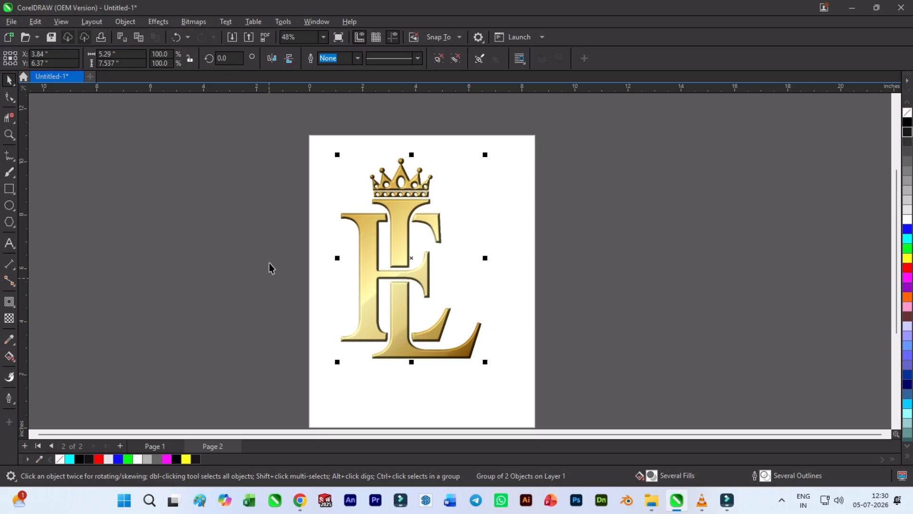
- Set the Plastic effect to highlight 4, depth 77 and smoothness 32, and close its properties
scroll(394, 195, "up", 3)
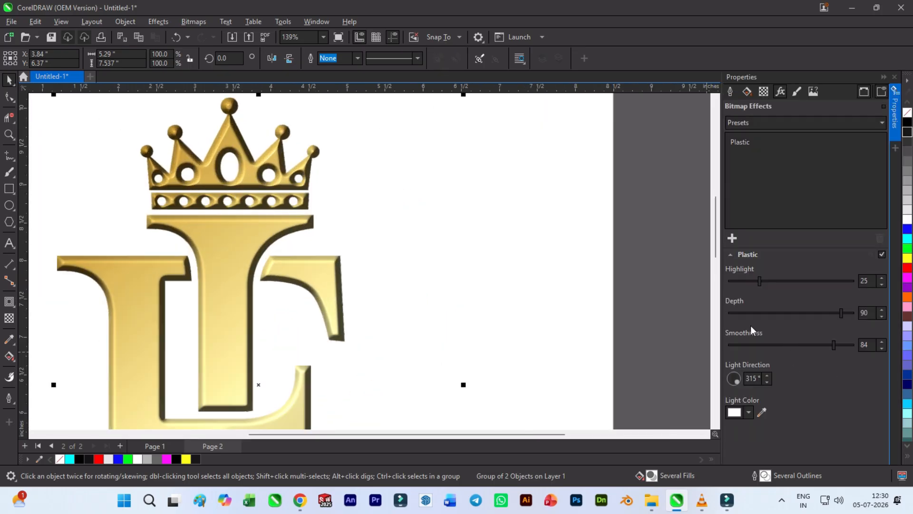
left_click(738, 317)
left_click(742, 343)
left_click(769, 343)
left_click(825, 312)
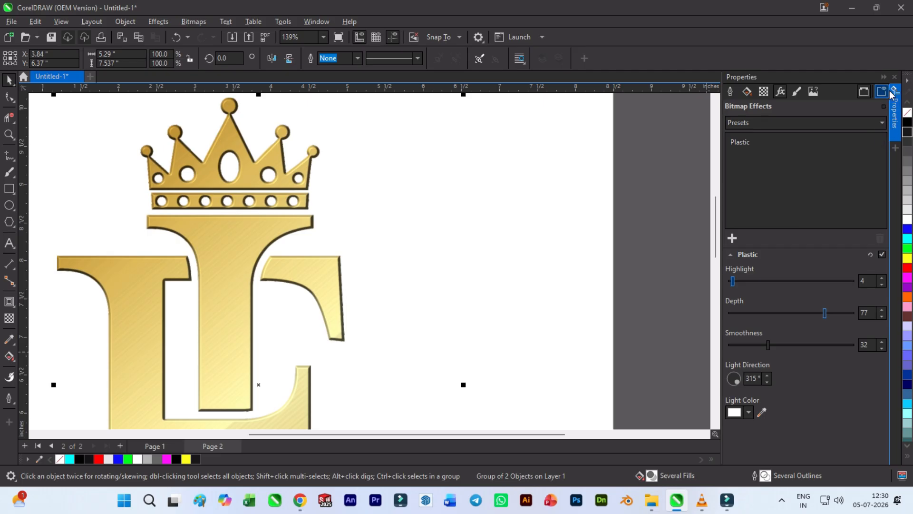
left_click(894, 78)
left_click(588, 217)
scroll(485, 194, "down", 7)
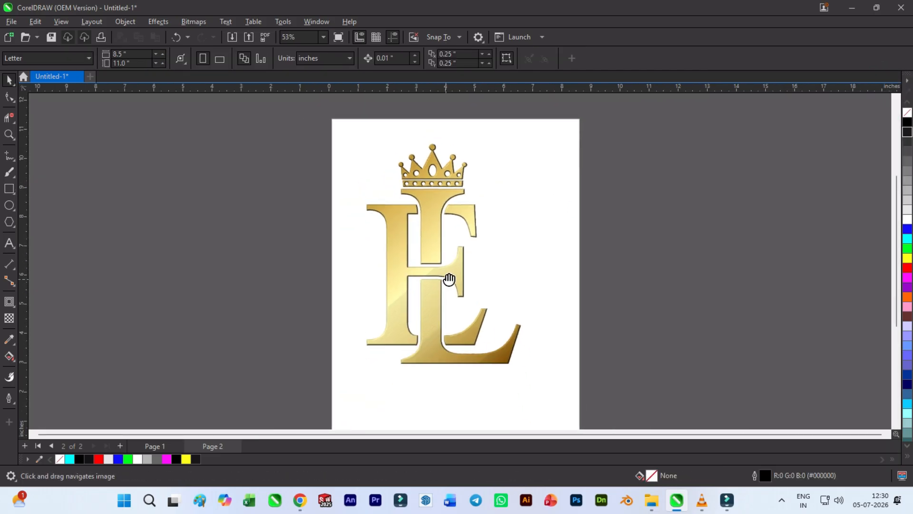
left_click_drag(442, 289, 441, 265)
scroll(438, 259, "up", 1)
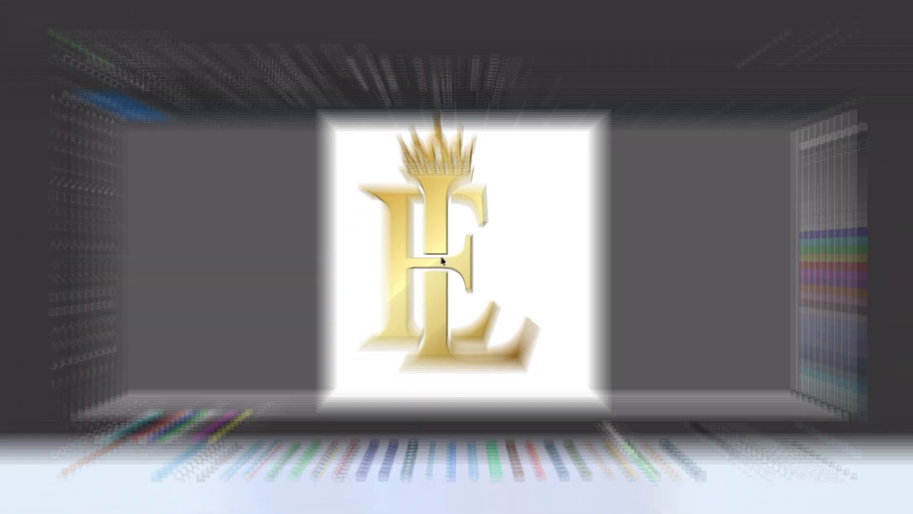